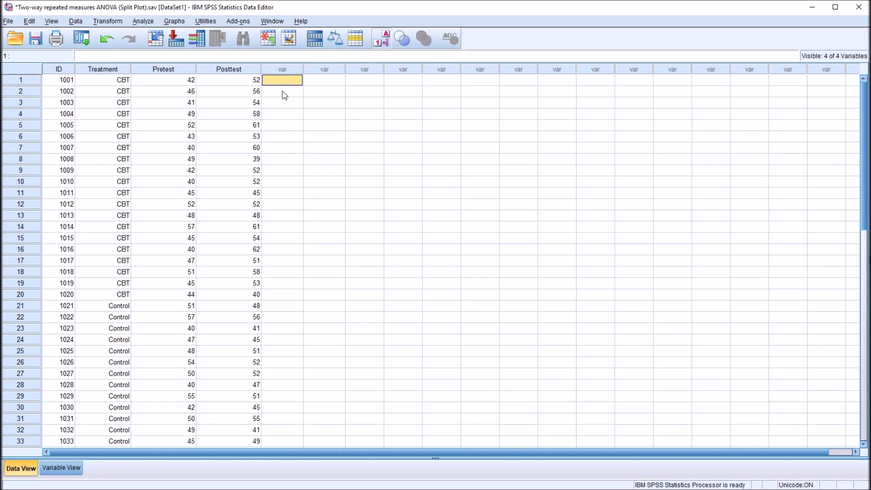
- Examine the CBT and Control groups in the Treatment column and the Pretest and Posttest score columns
{"action": "left_click", "coordinate": [107, 70]}
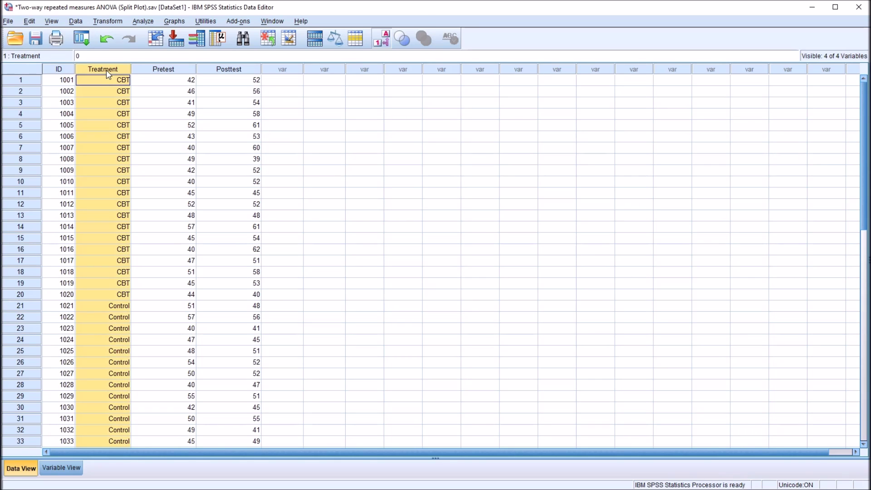
{"action": "double_click", "coordinate": [100, 79]}
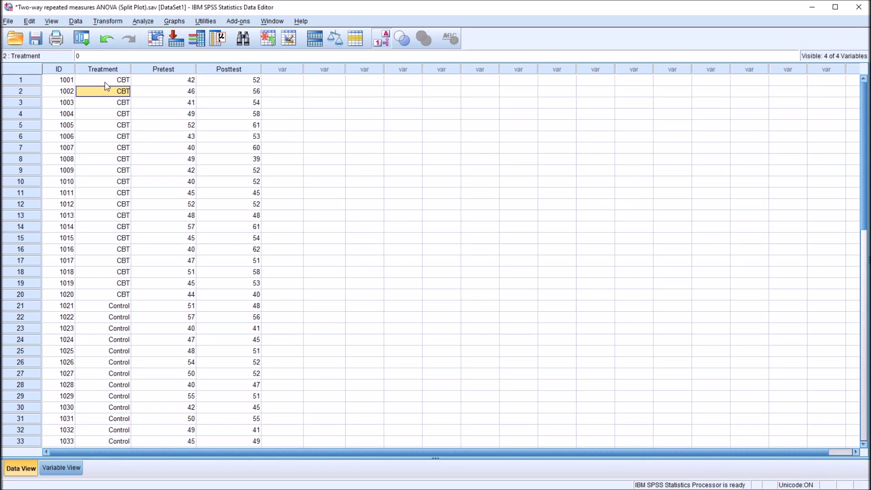
{"action": "left_click", "coordinate": [103, 308]}
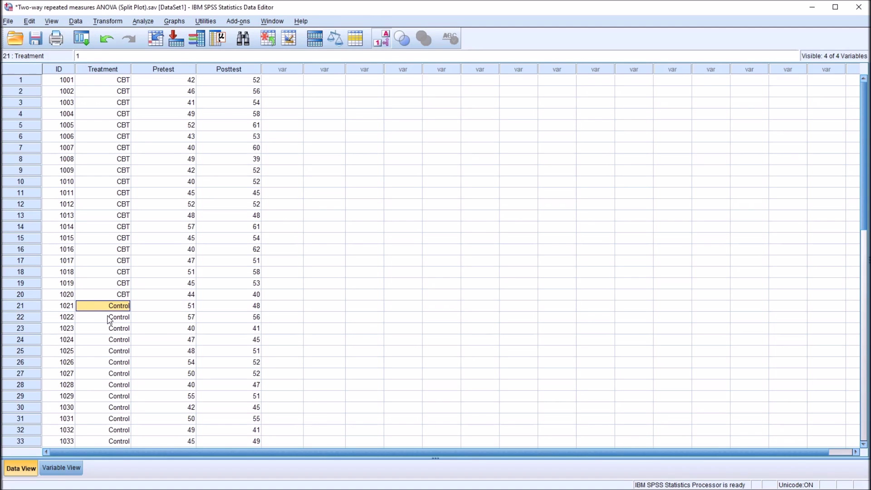
{"action": "left_click", "coordinate": [285, 84]}
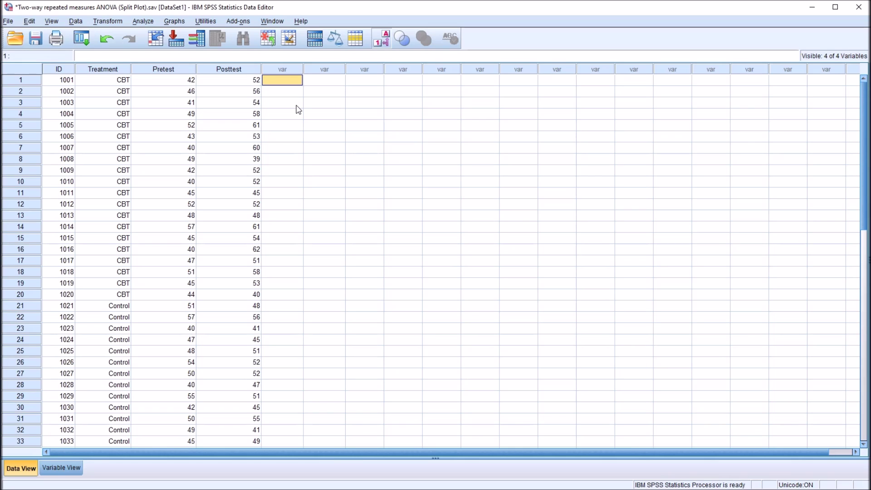
{"action": "left_click", "coordinate": [170, 71]}
{"action": "left_click", "coordinate": [224, 70]}
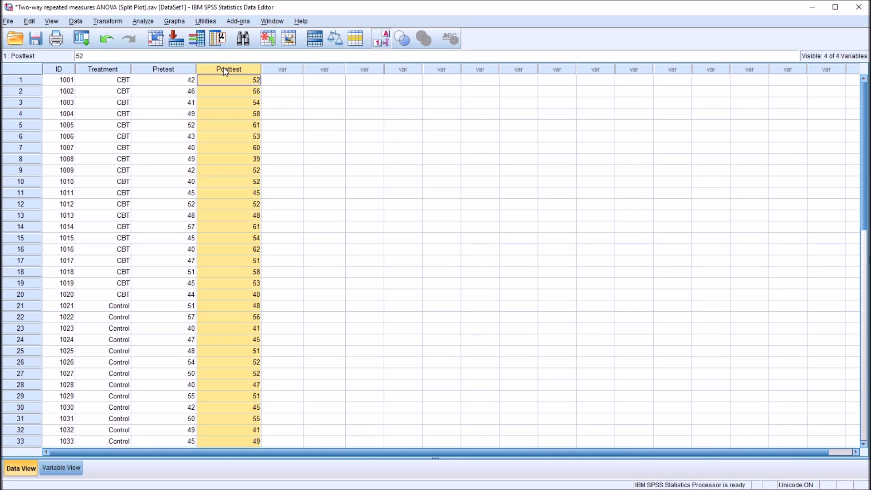
{"action": "left_click", "coordinate": [271, 83]}
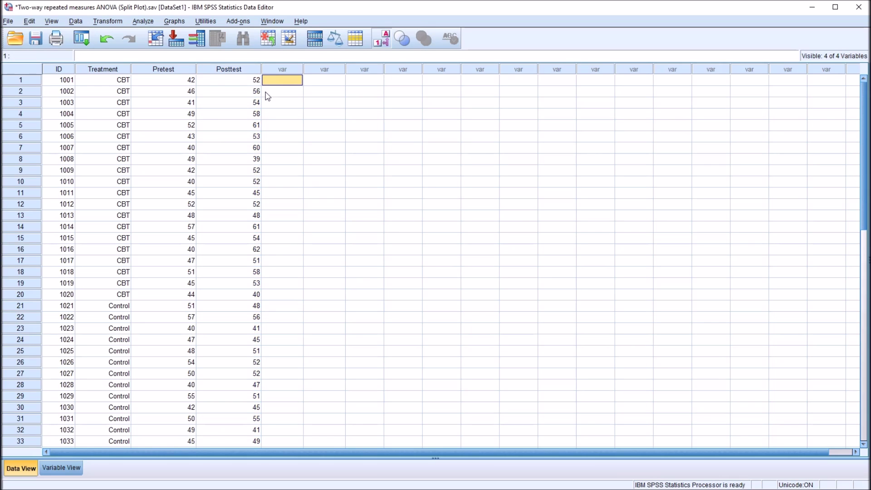
- Inspect each of the three study variables, Treatment, Pretest and Posttest, and the extent of the treatment groups down the rows
{"action": "left_click", "coordinate": [114, 69]}
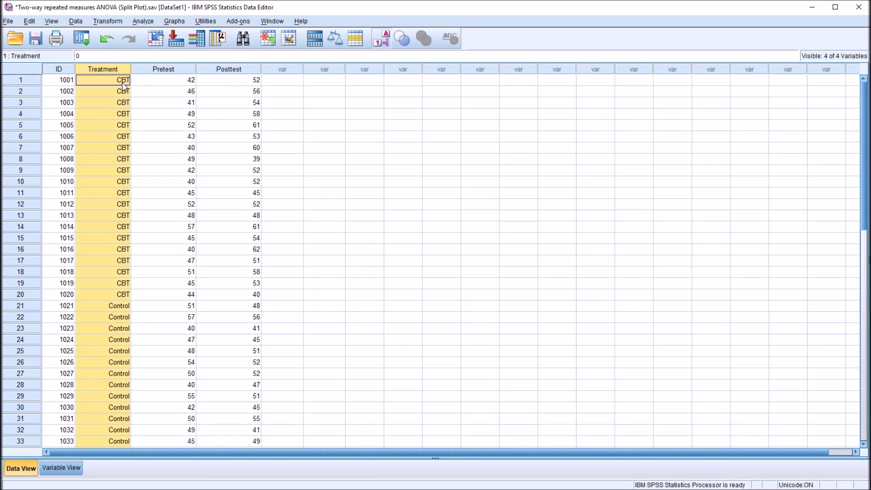
{"action": "left_click", "coordinate": [177, 71]}
{"action": "left_click", "coordinate": [216, 73]}
{"action": "left_click", "coordinate": [191, 70]}
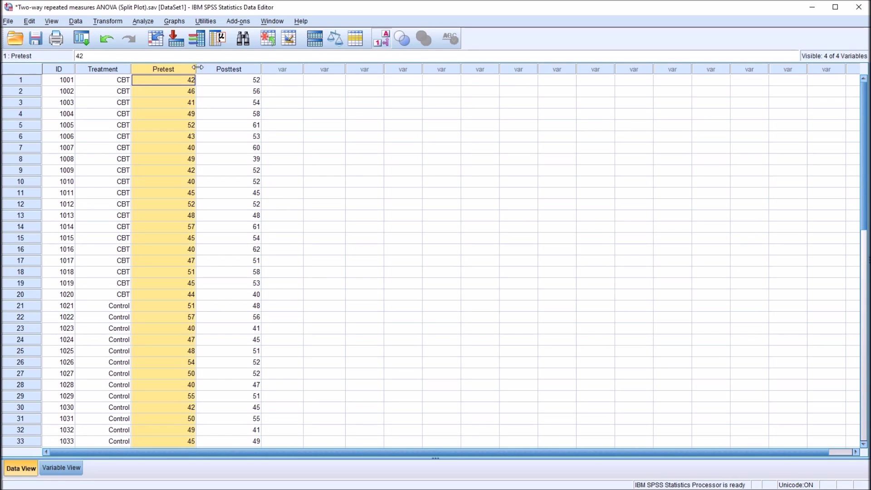
{"action": "left_click", "coordinate": [275, 80]}
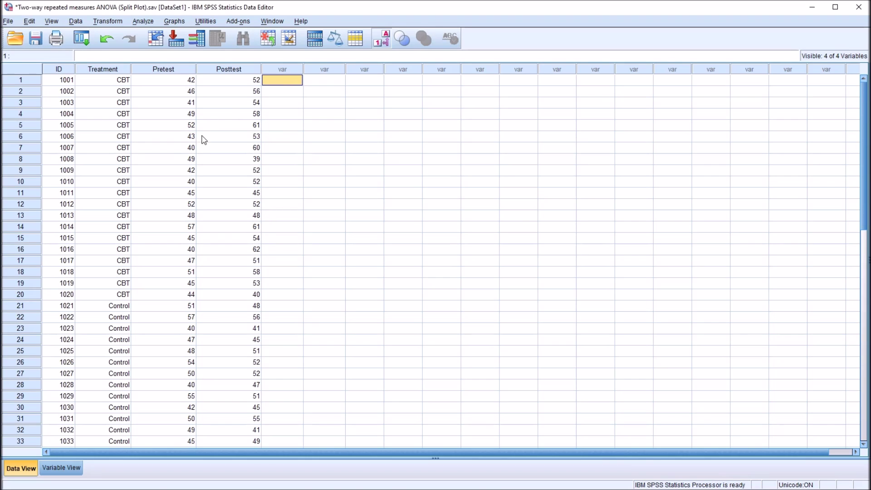
{"action": "left_click_drag", "start_coordinate": [102, 82], "coordinate": [112, 426]}
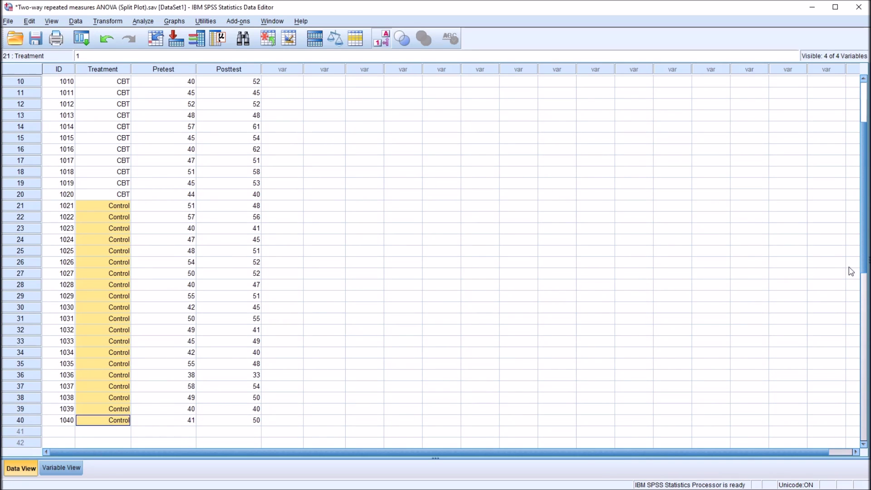
{"action": "left_click_drag", "start_coordinate": [863, 267], "coordinate": [864, 227]}
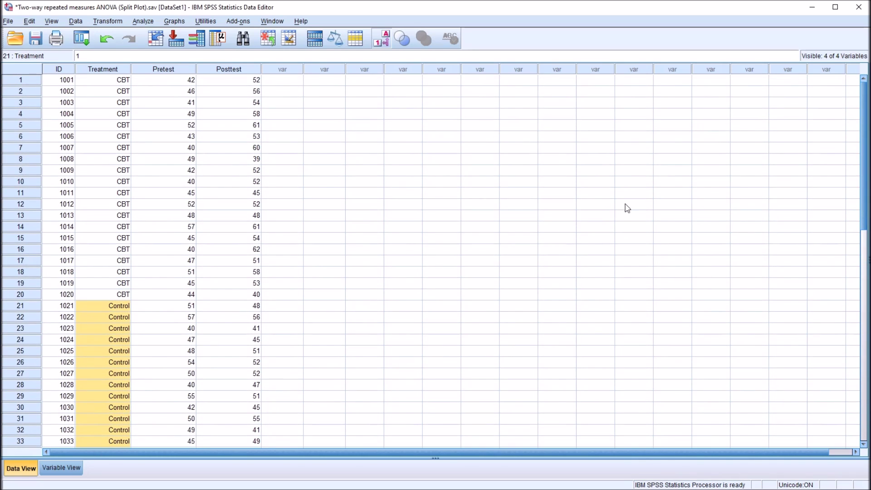
{"action": "left_click", "coordinate": [282, 81]}
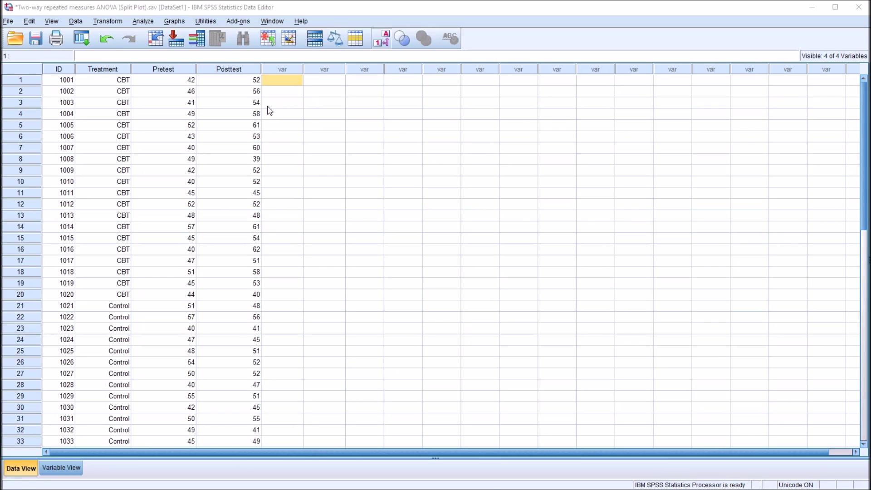
- Examine Pretest and Posttest as the repeated measurements, individually and together as a pair of columns
{"action": "left_click", "coordinate": [168, 71]}
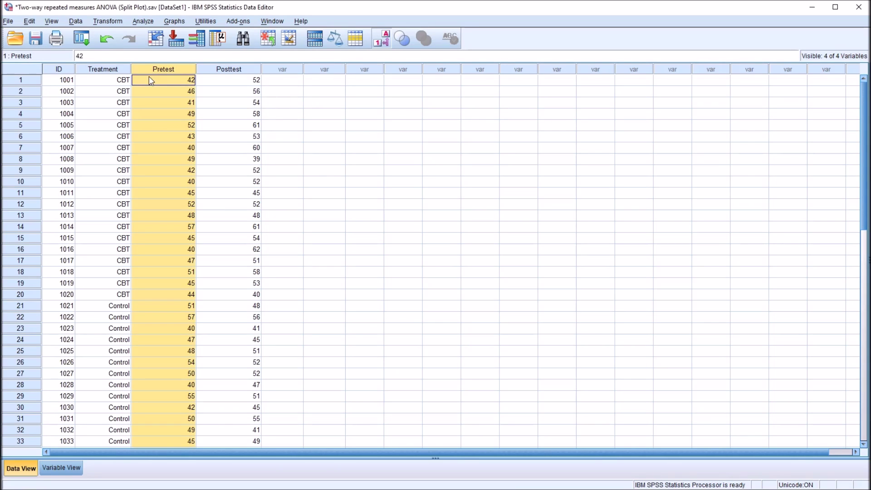
{"action": "left_click", "coordinate": [223, 71]}
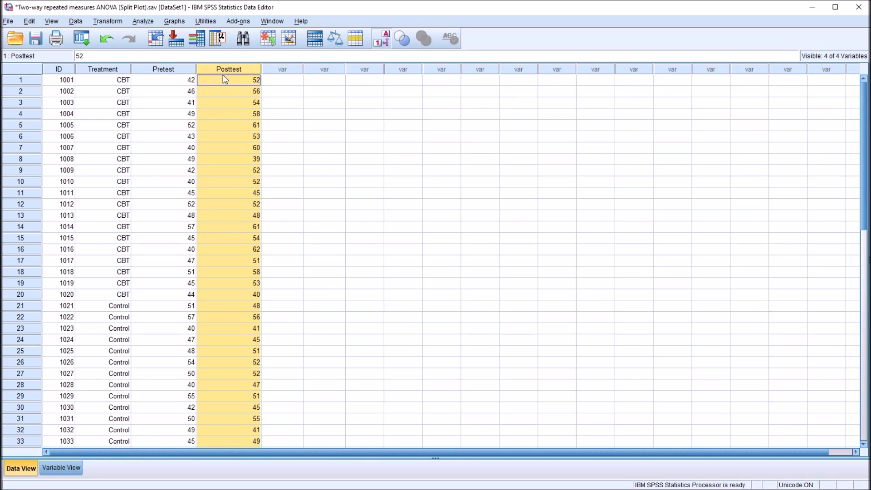
{"action": "left_click", "coordinate": [282, 82]}
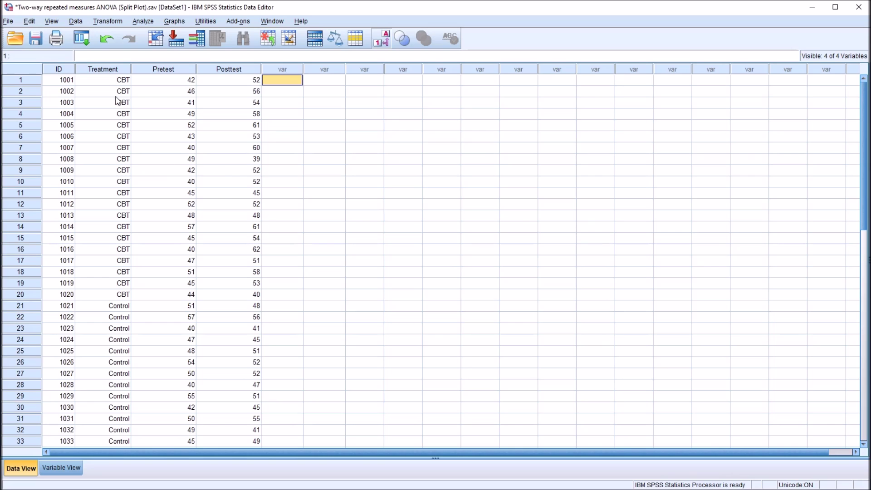
{"action": "left_click", "coordinate": [103, 68]}
{"action": "left_click", "coordinate": [162, 70], "text": "ctrl"}
{"action": "left_click", "coordinate": [222, 71], "text": "ctrl"}
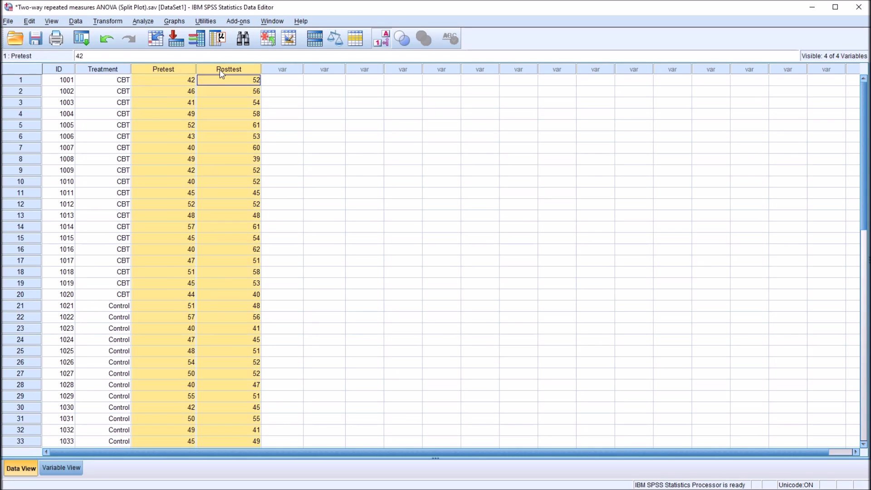
{"action": "left_click", "coordinate": [276, 81]}
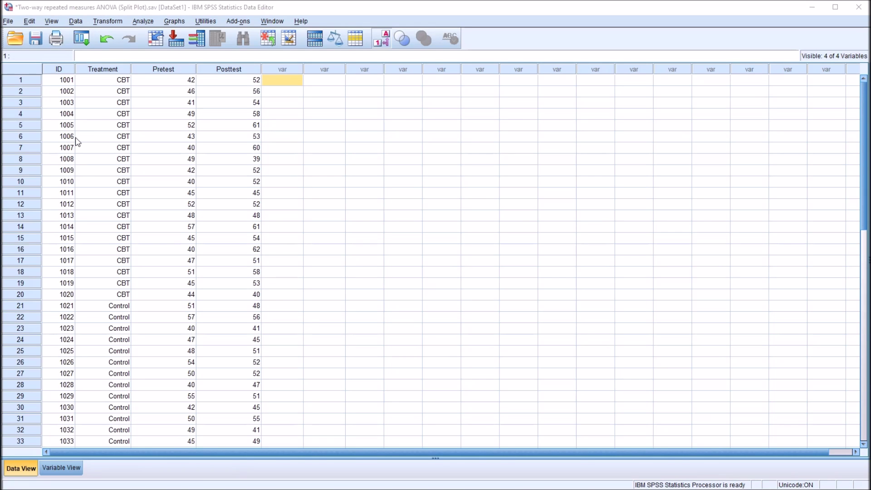
- Review Treatment as the grouping variable against the change from Pretest to Posttest
{"action": "left_click", "coordinate": [103, 69]}
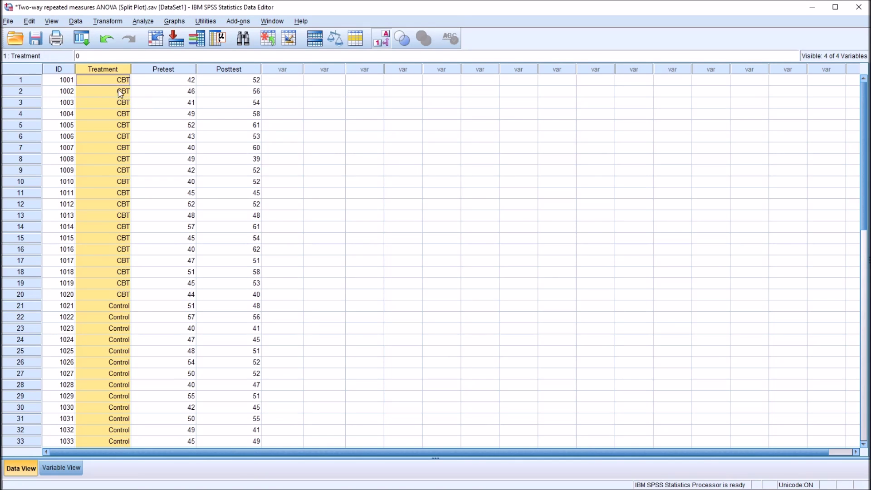
{"action": "left_click", "coordinate": [172, 72]}
{"action": "left_click", "coordinate": [211, 71]}
{"action": "left_click", "coordinate": [184, 70]}
{"action": "left_click", "coordinate": [215, 71]}
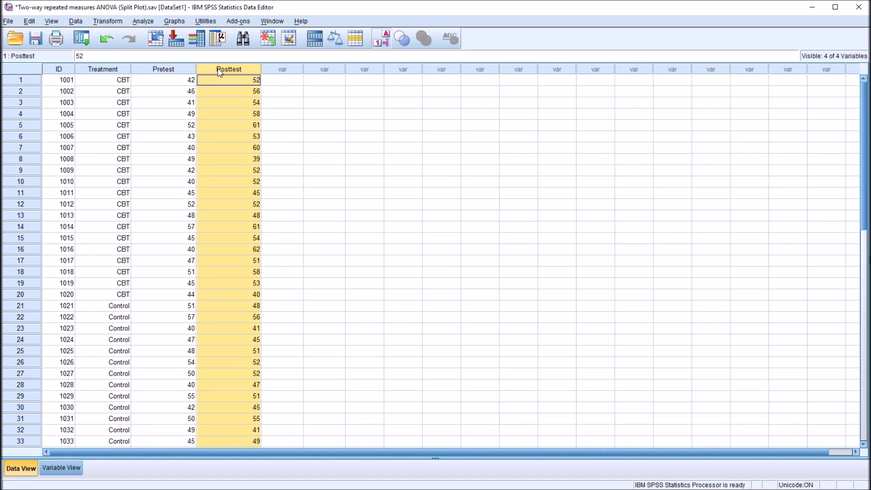
{"action": "left_click", "coordinate": [281, 83]}
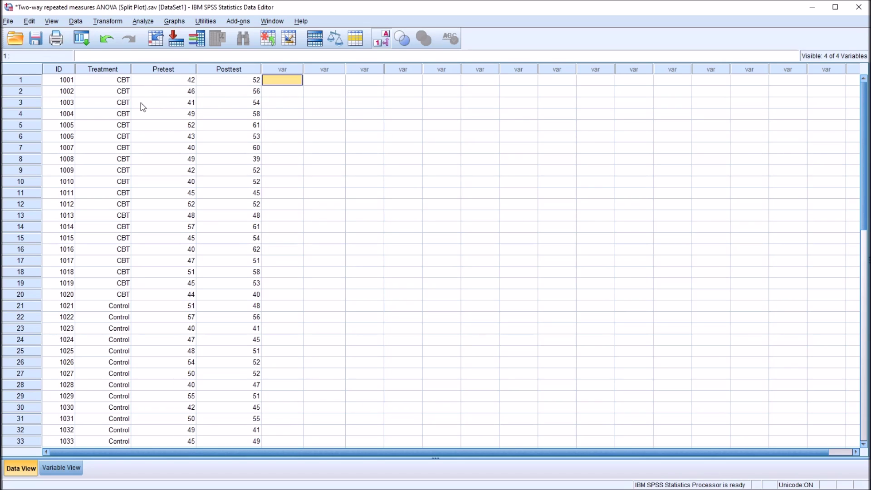
{"action": "left_click", "coordinate": [116, 72]}
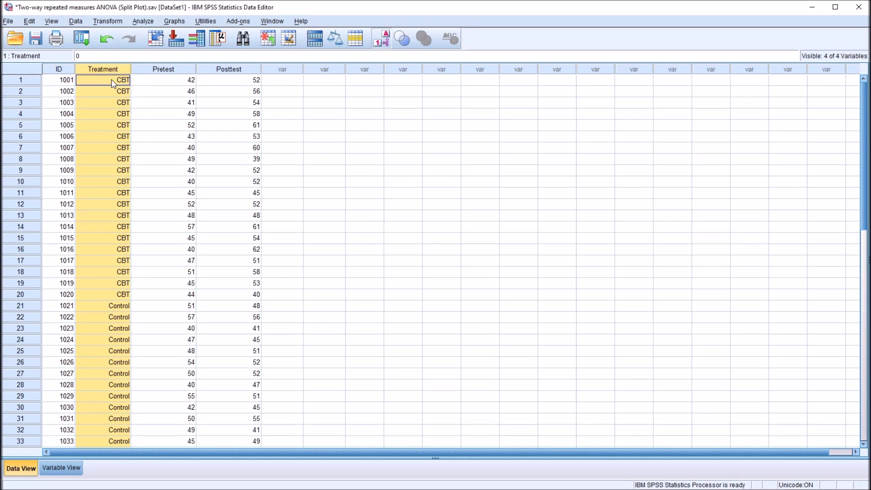
{"action": "left_click", "coordinate": [172, 69]}
{"action": "left_click", "coordinate": [212, 71]}
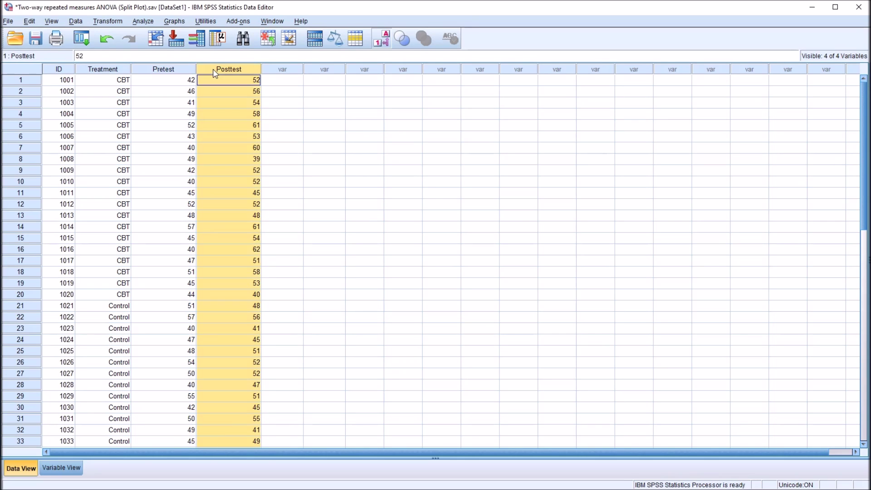
{"action": "left_click", "coordinate": [181, 70]}
{"action": "left_click", "coordinate": [224, 71]}
- Compare the Posttest scores of the Control group with those of the CBT group
{"action": "left_click_drag", "start_coordinate": [170, 82], "coordinate": [233, 99]}
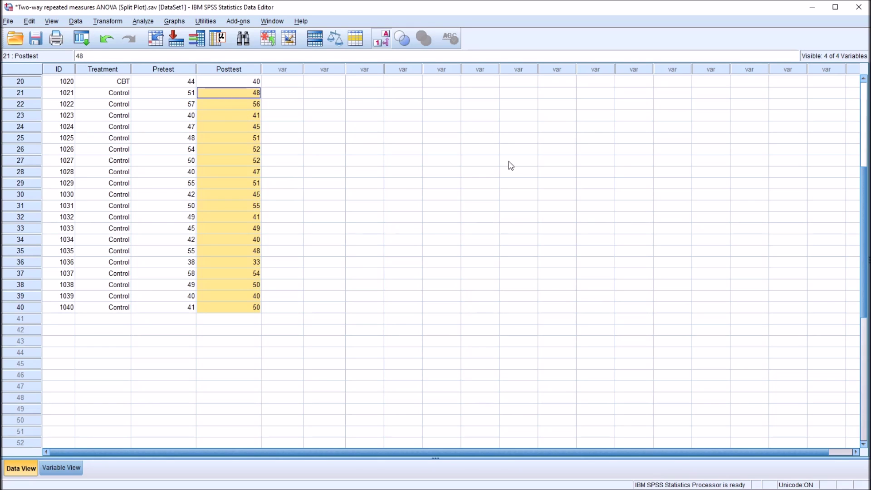
{"action": "scroll", "coordinate": [852, 132], "scroll_direction": "up", "scroll_amount": 6}
{"action": "scroll", "coordinate": [852, 131], "scroll_direction": "up", "scroll_amount": 1}
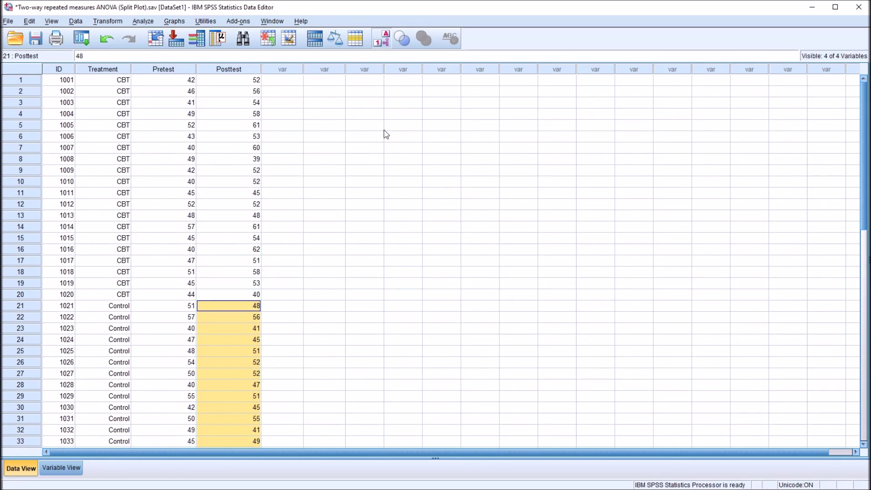
{"action": "left_click_drag", "start_coordinate": [221, 84], "coordinate": [224, 295]}
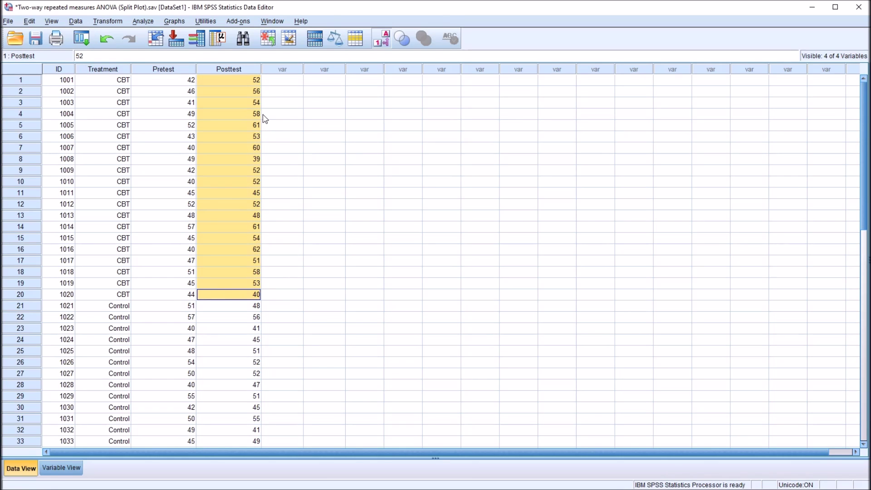
{"action": "left_click", "coordinate": [278, 81]}
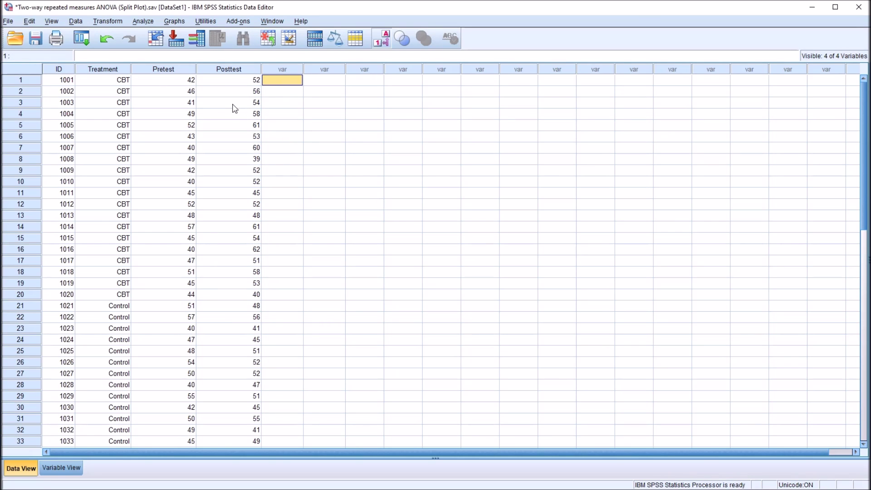
- Set up an Explore analysis with Pretest and Posttest as dependent variables and Treatment as the factor
{"action": "left_click", "coordinate": [142, 22]}
{"action": "mouse_move", "coordinate": [168, 46]}
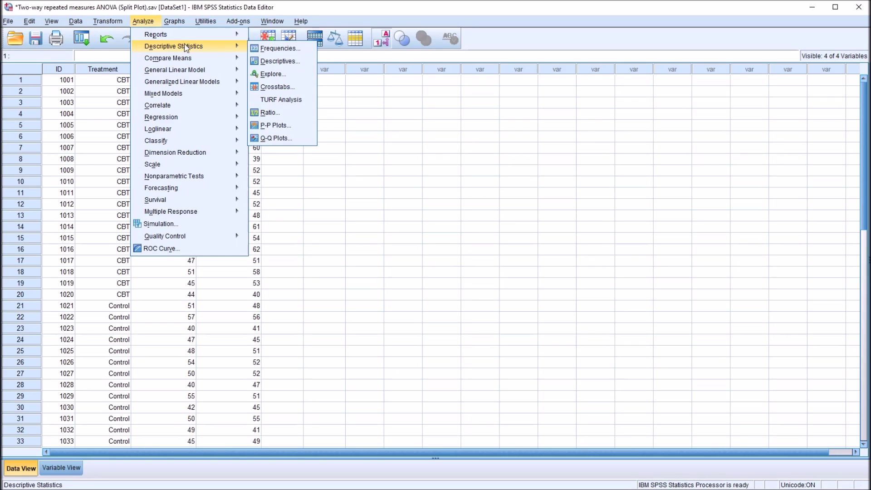
{"action": "left_click", "coordinate": [274, 75]}
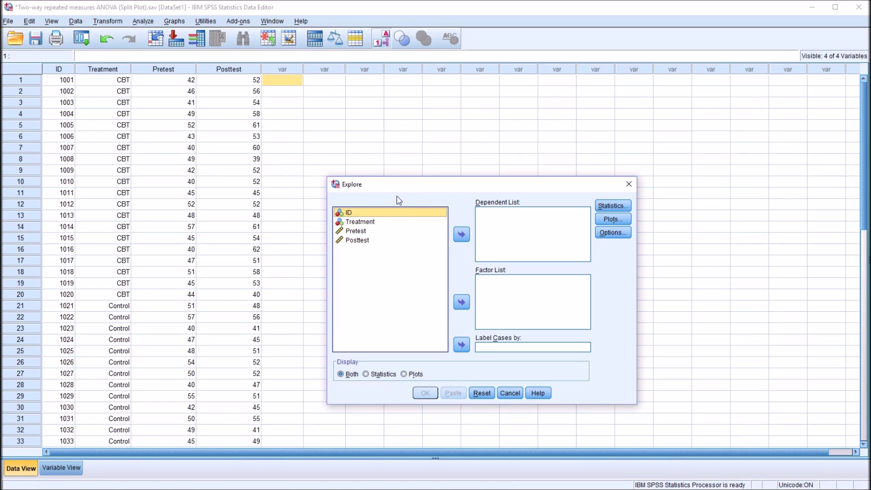
{"action": "left_click_drag", "start_coordinate": [363, 231], "coordinate": [488, 221]}
{"action": "left_click_drag", "start_coordinate": [366, 233], "coordinate": [494, 229]}
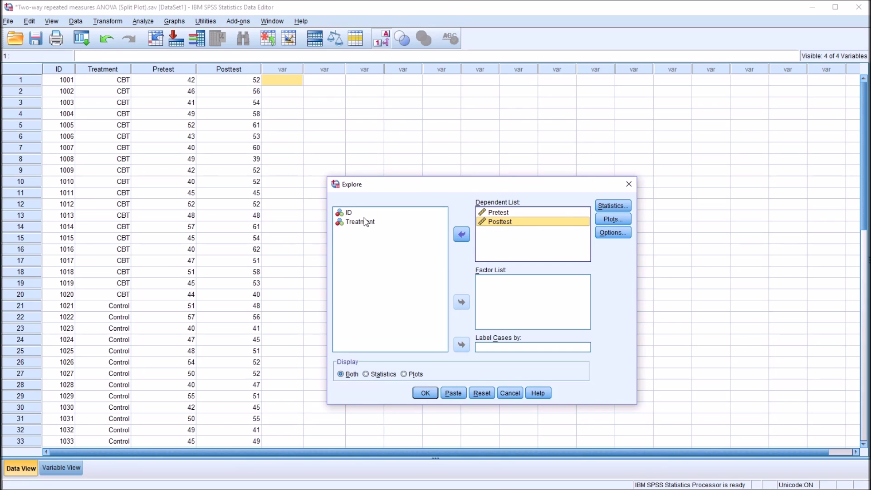
{"action": "left_click_drag", "start_coordinate": [360, 223], "coordinate": [492, 288]}
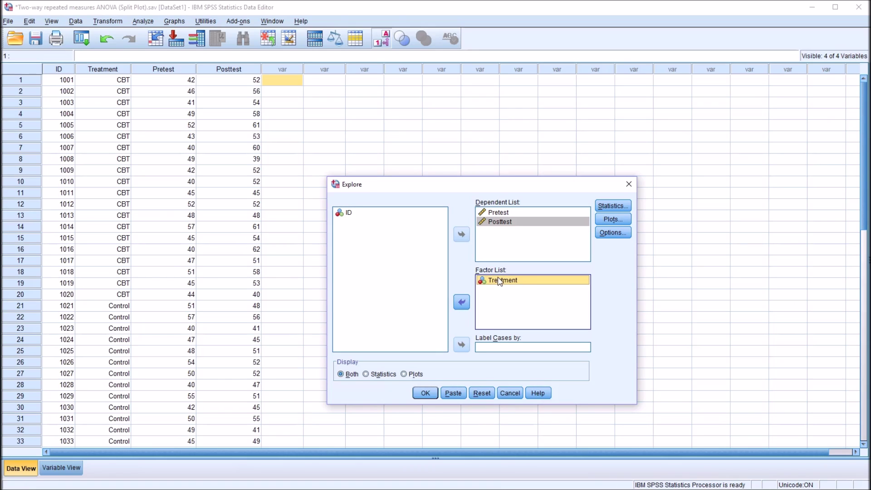
- Review the Statistics and missing-values Options settings of the Explore analysis, cancelling out of both
{"action": "left_click", "coordinate": [608, 206]}
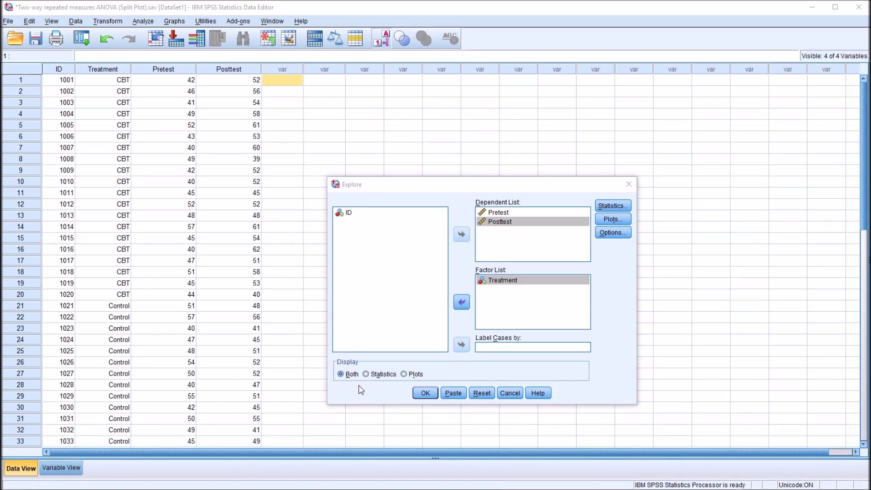
{"action": "left_click", "coordinate": [604, 219]}
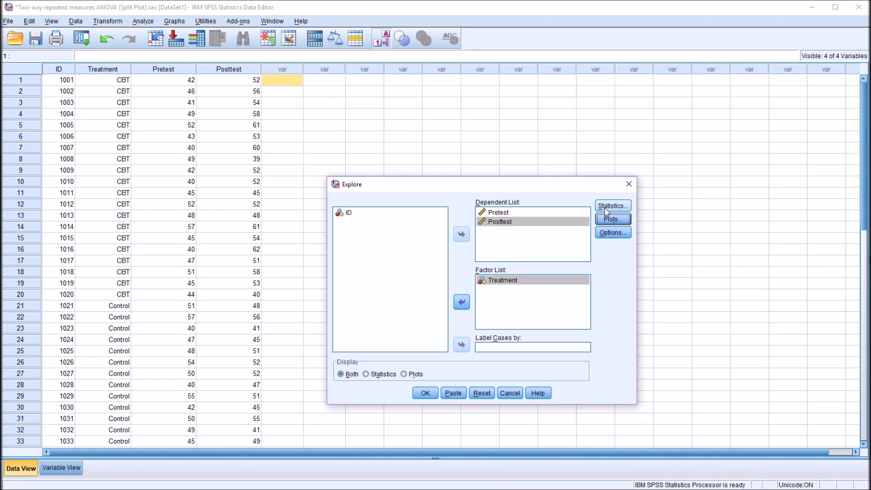
{"action": "left_click", "coordinate": [605, 208]}
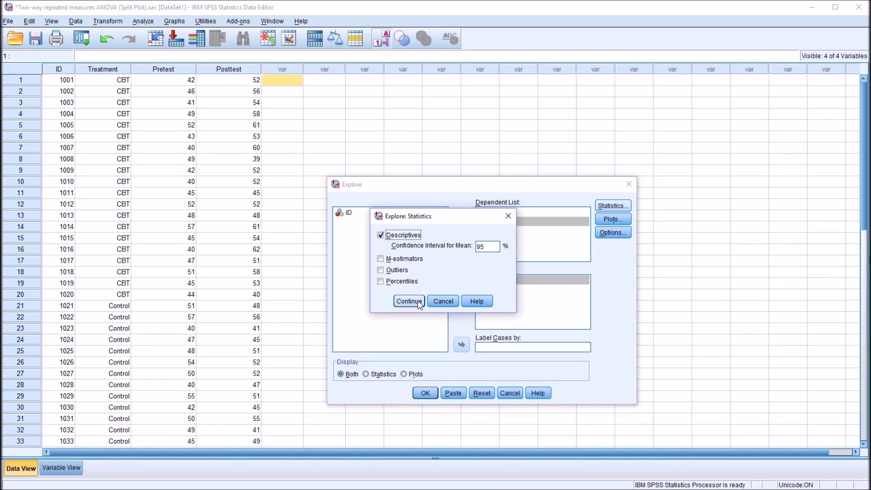
{"action": "left_click", "coordinate": [443, 301]}
{"action": "left_click", "coordinate": [608, 233]}
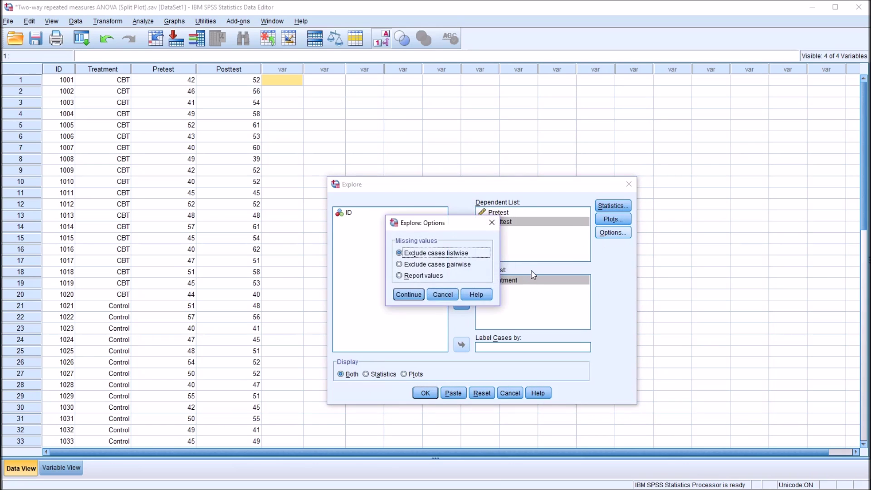
{"action": "left_click", "coordinate": [450, 295]}
- Replace the stem-and-leaf plot with a histogram, add normality plots with tests, and run the Explore analysis
{"action": "left_click", "coordinate": [604, 221]}
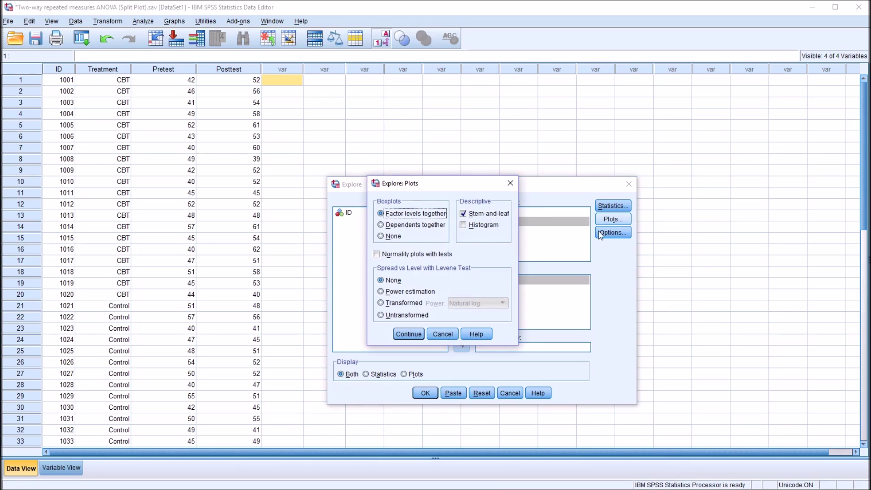
{"action": "left_click", "coordinate": [482, 215]}
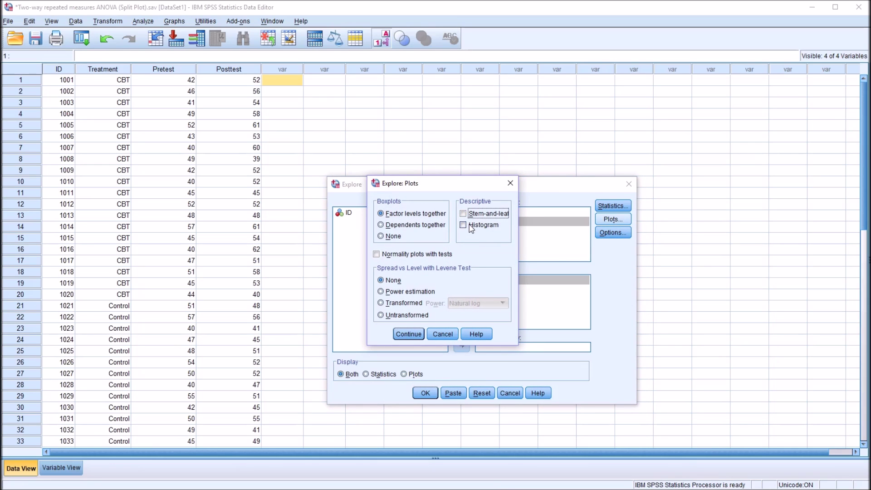
{"action": "left_click", "coordinate": [482, 226]}
{"action": "left_click", "coordinate": [386, 256]}
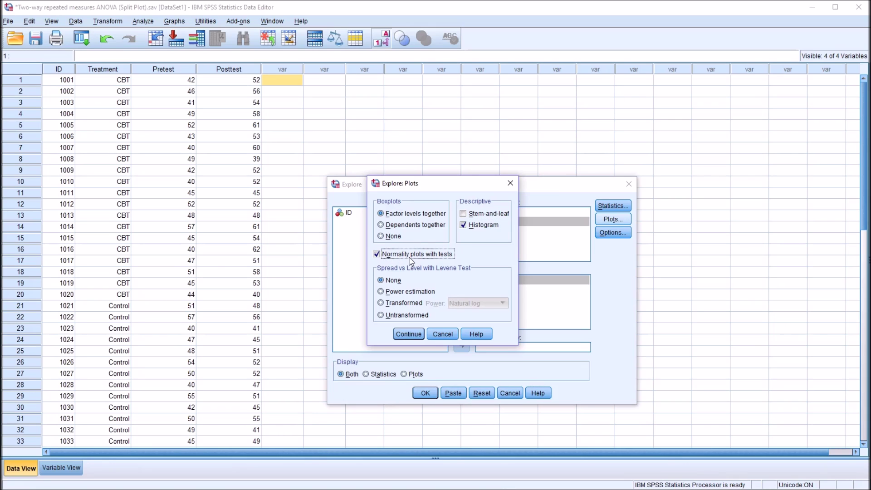
{"action": "left_click", "coordinate": [408, 333]}
{"action": "left_click", "coordinate": [425, 393]}
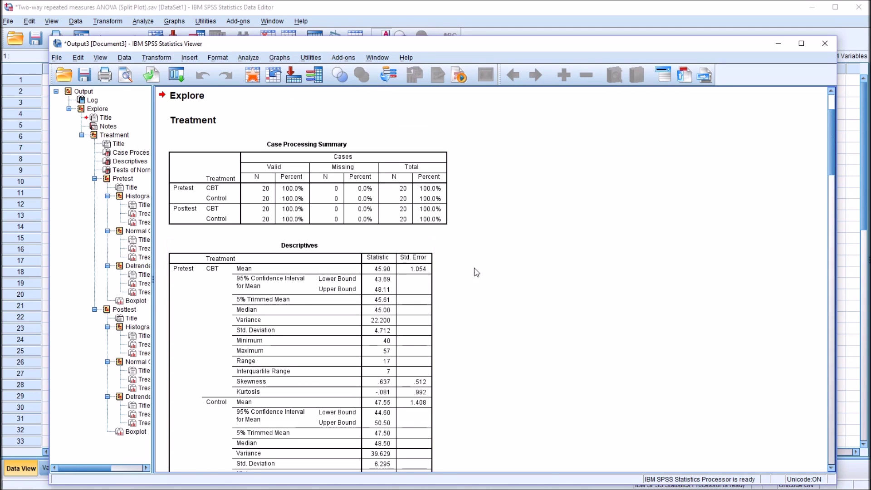
- Examine the skewness and kurtosis in Descriptives and the Shapiro-Wilk significance for Pretest and Posttest in each Treatment group
{"action": "left_click_drag", "start_coordinate": [831, 133], "coordinate": [827, 165]}
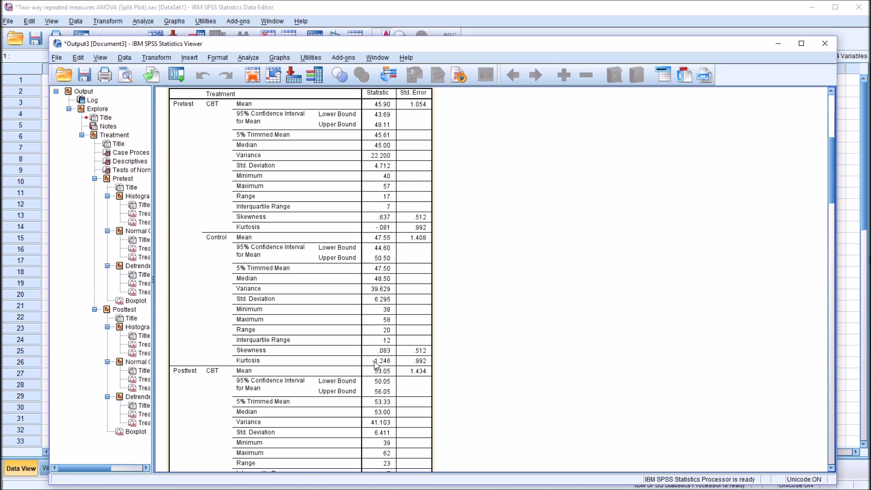
{"action": "left_click_drag", "start_coordinate": [831, 200], "coordinate": [832, 240]}
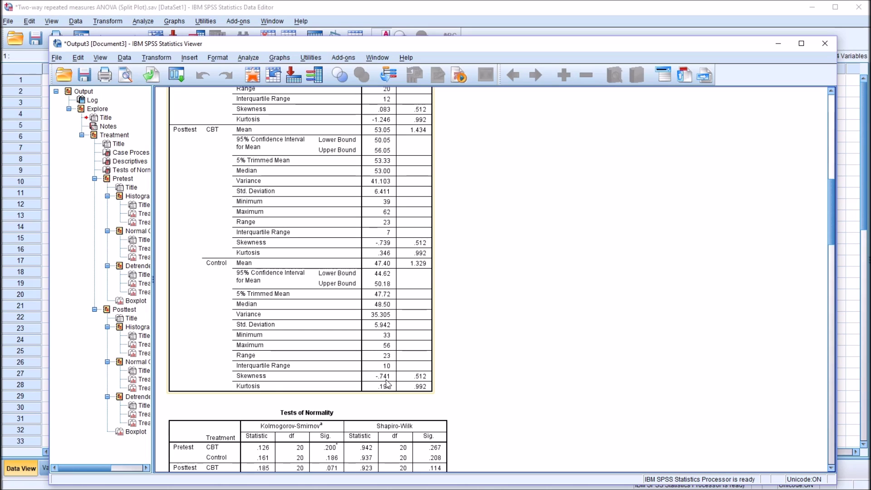
{"action": "left_click_drag", "start_coordinate": [832, 204], "coordinate": [786, 176]}
{"action": "left_click", "coordinate": [436, 268]}
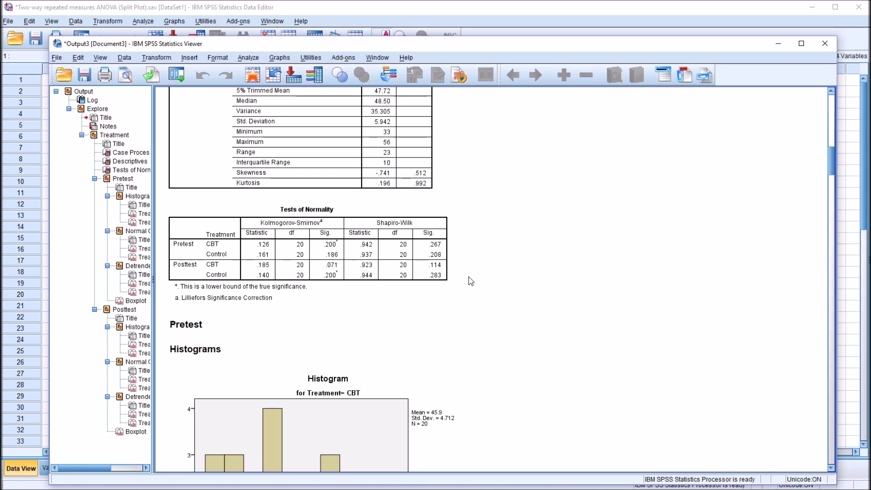
{"action": "left_click", "coordinate": [426, 255]}
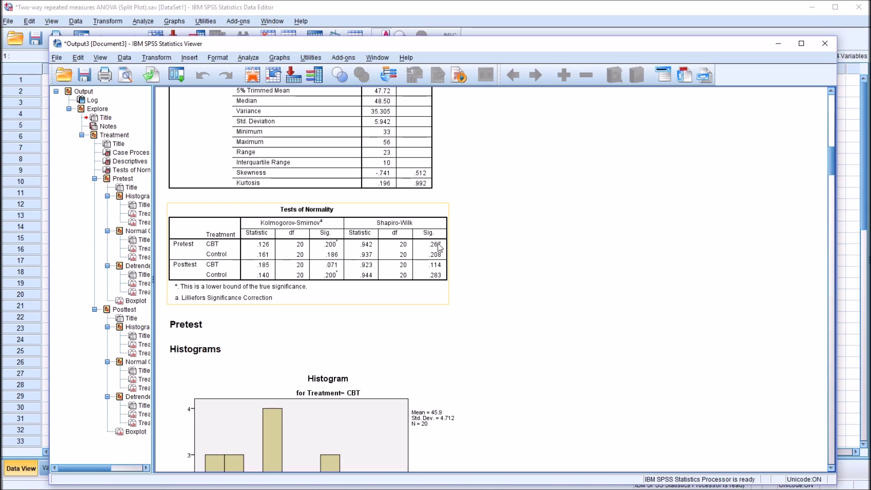
{"action": "left_click", "coordinate": [437, 247]}
{"action": "double_click", "coordinate": [438, 247]}
{"action": "left_click", "coordinate": [432, 265]}
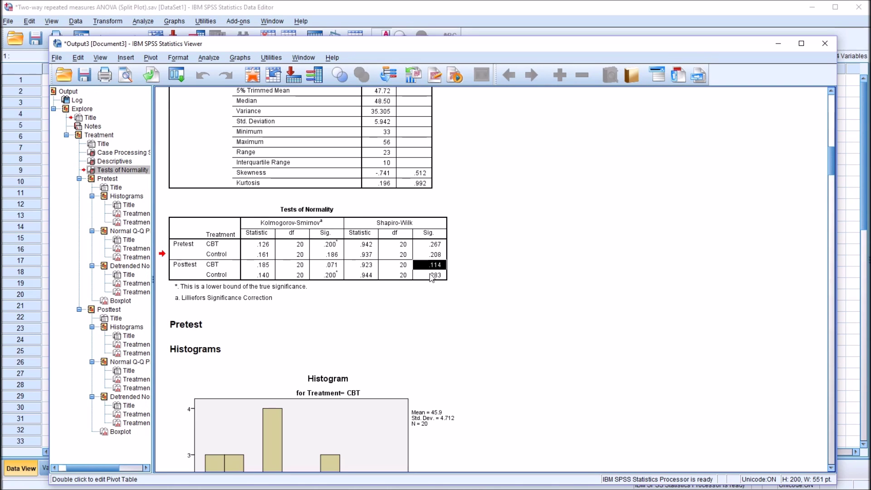
{"action": "left_click", "coordinate": [432, 245]}
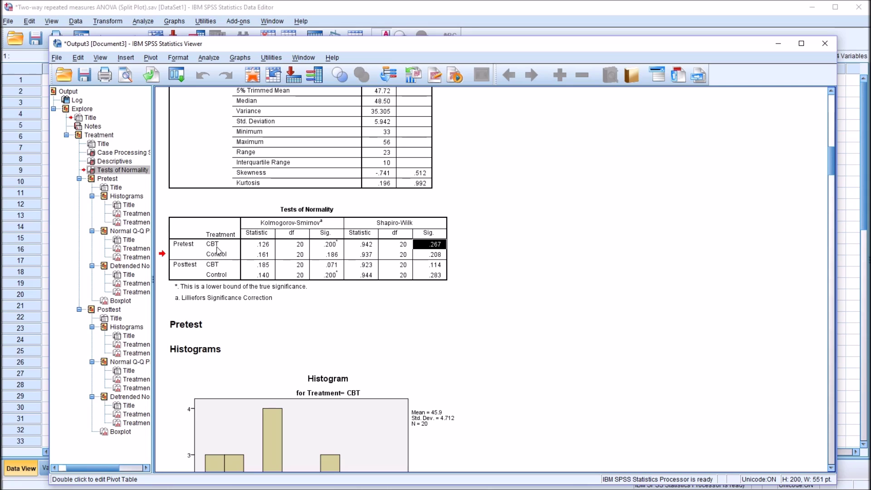
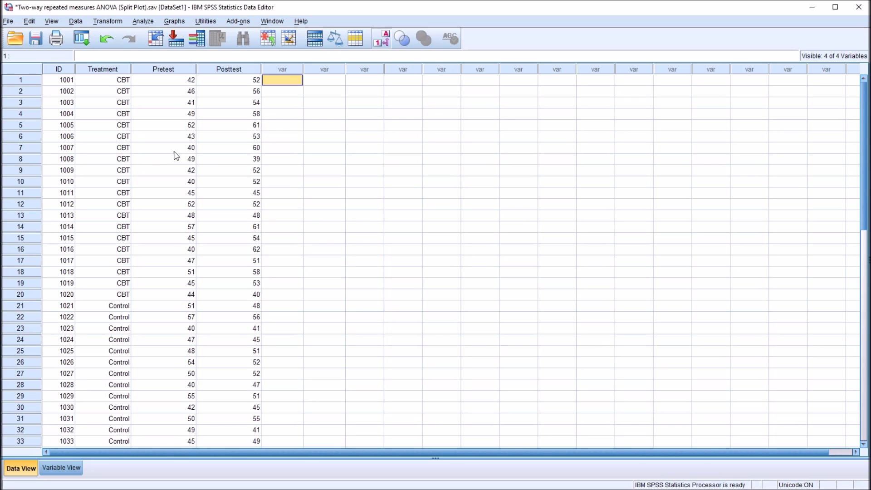
- Start a General Linear Model Repeated Measures analysis and define the within-subject factor Time with 2 levels
{"action": "left_click", "coordinate": [141, 22]}
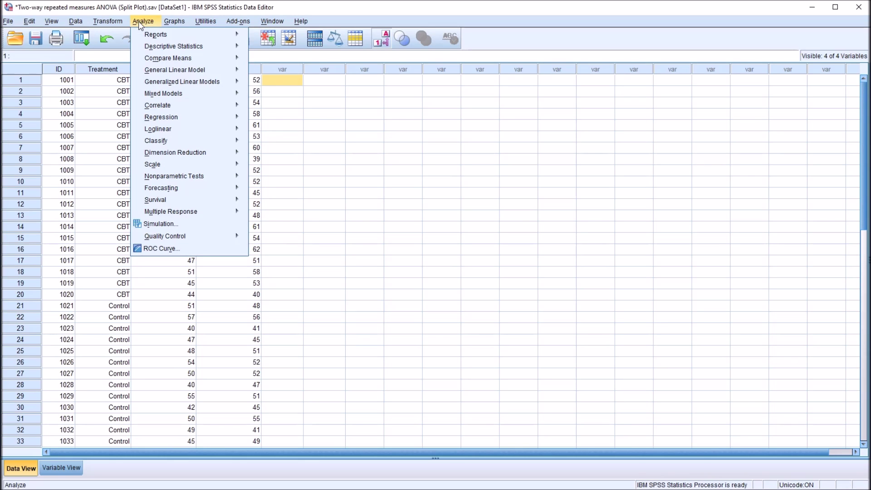
{"action": "mouse_move", "coordinate": [170, 72]}
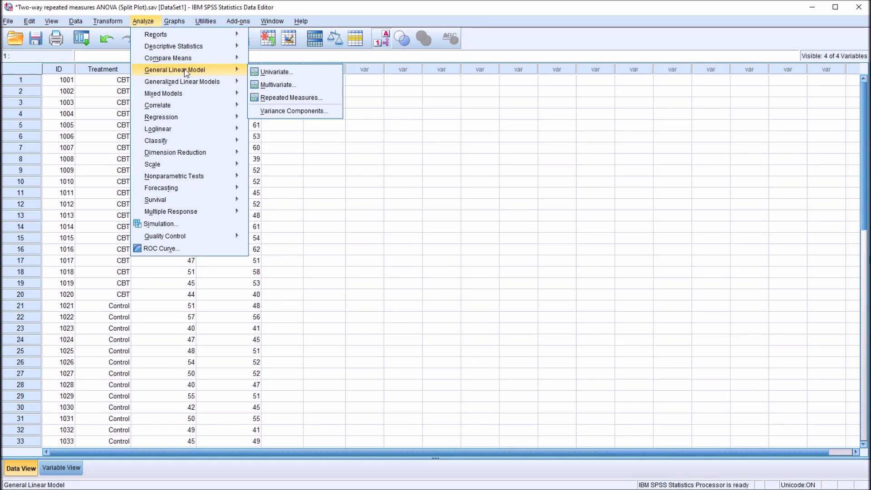
{"action": "left_click", "coordinate": [281, 99]}
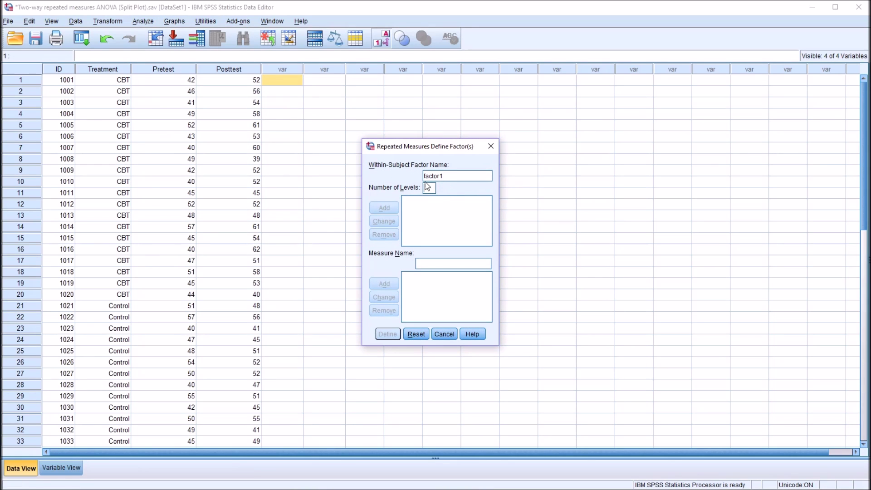
{"action": "left_click_drag", "start_coordinate": [447, 174], "coordinate": [409, 179]}
{"action": "type", "text": "T"}
{"action": "left_click", "coordinate": [425, 189]}
{"action": "type", "text": "2"}
{"action": "left_click", "coordinate": [384, 208]}
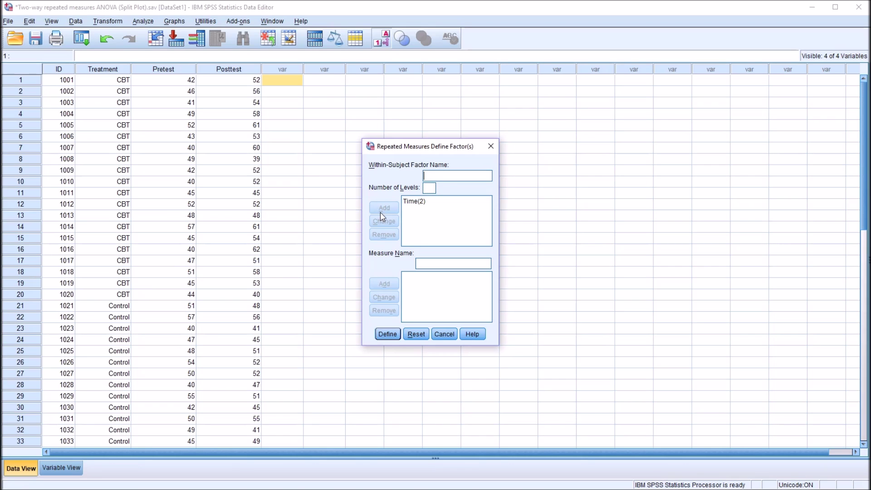
{"action": "left_click", "coordinate": [417, 203]}
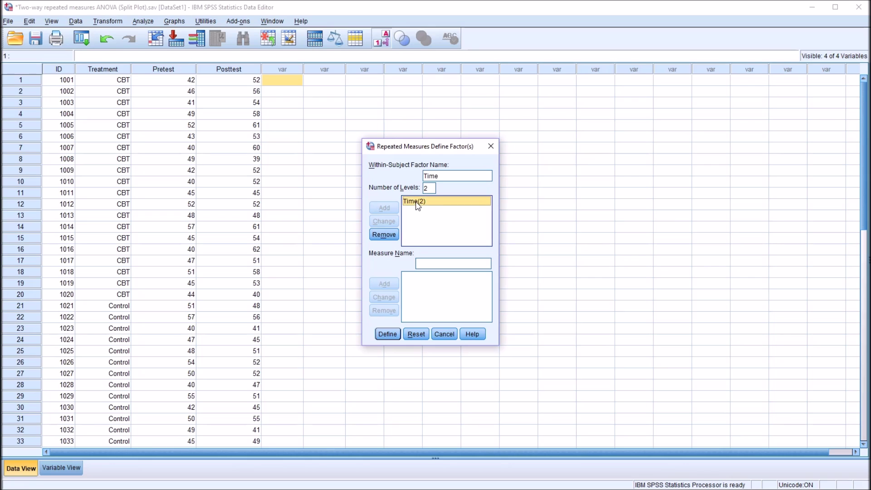
{"action": "left_click", "coordinate": [386, 336]}
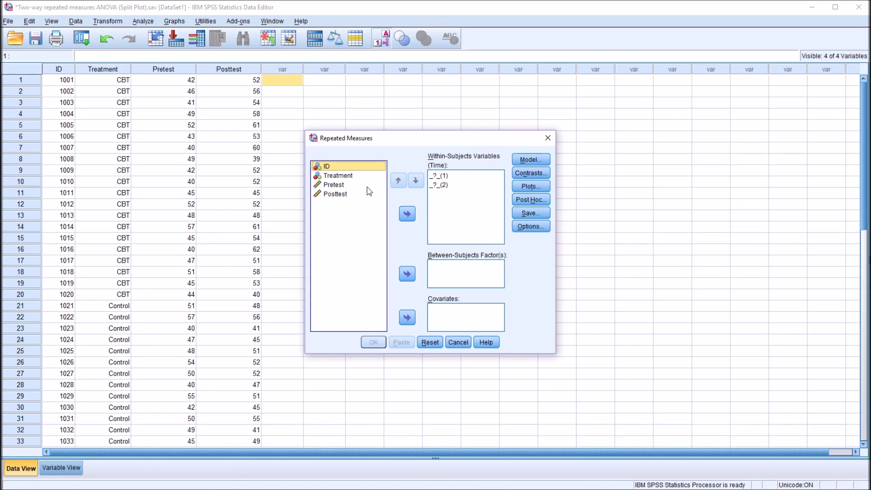
- Assign Pretest to Time level 1, Posttest to level 2, and Treatment as the between-subjects factor
{"action": "left_click_drag", "start_coordinate": [336, 185], "coordinate": [435, 178]}
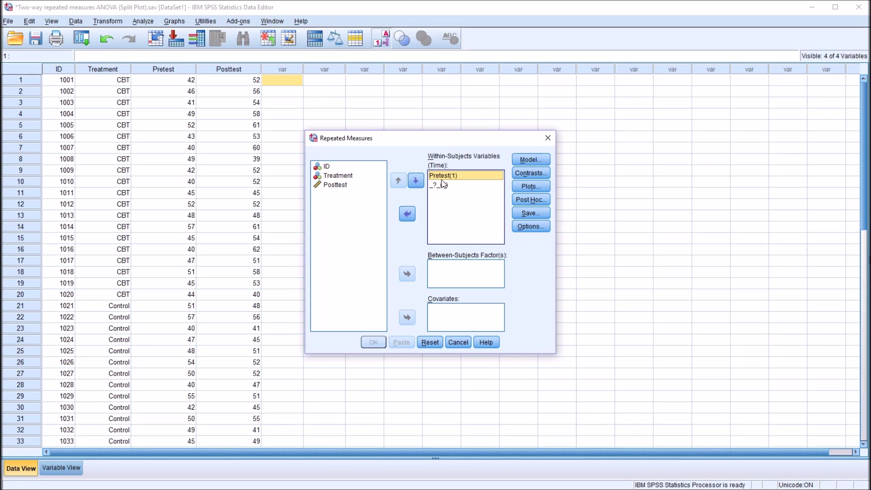
{"action": "left_click_drag", "start_coordinate": [350, 188], "coordinate": [434, 191]}
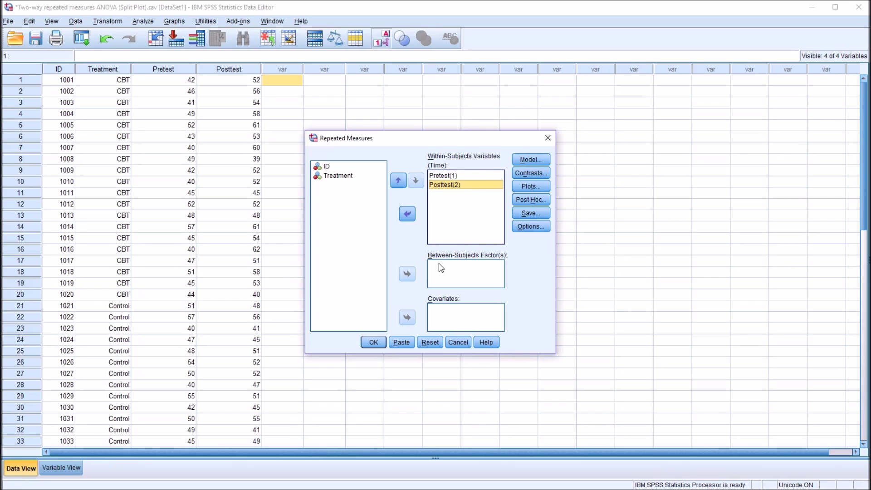
{"action": "left_click_drag", "start_coordinate": [335, 179], "coordinate": [441, 275]}
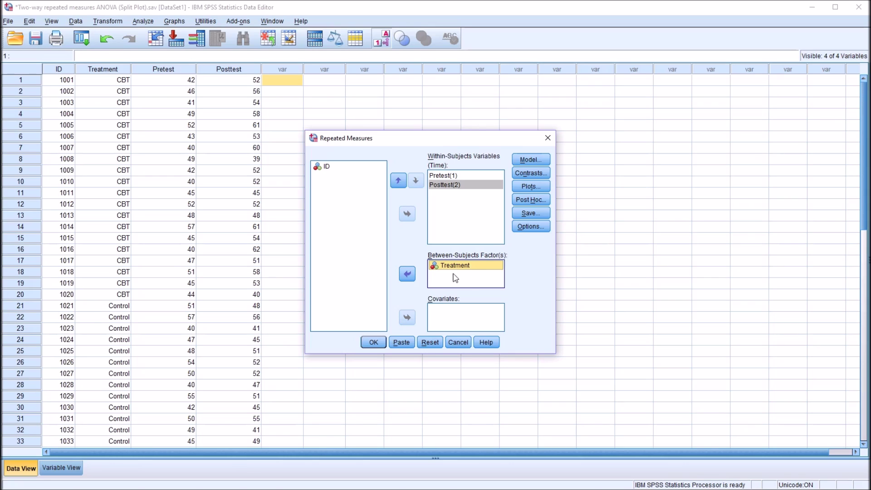
{"action": "key", "text": "Tab"}
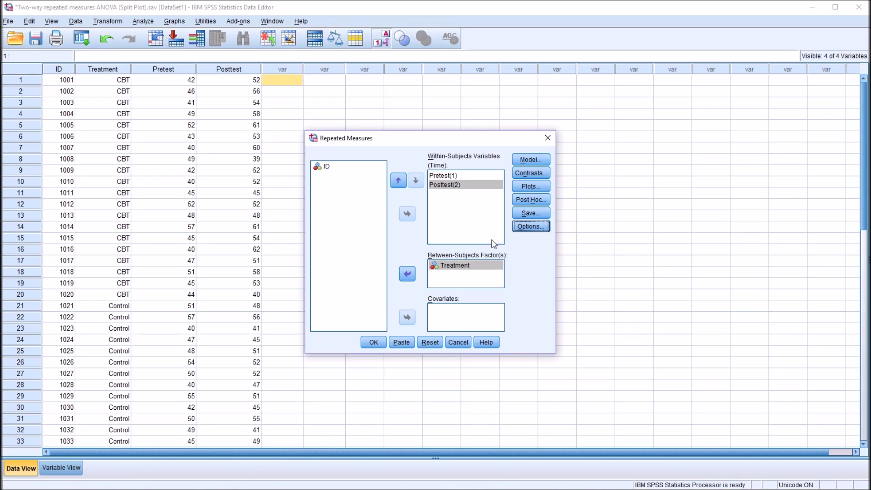
- Add a Time*Treatment profile plot with Time on the horizontal axis and separate lines for Treatment
{"action": "left_click", "coordinate": [536, 188]}
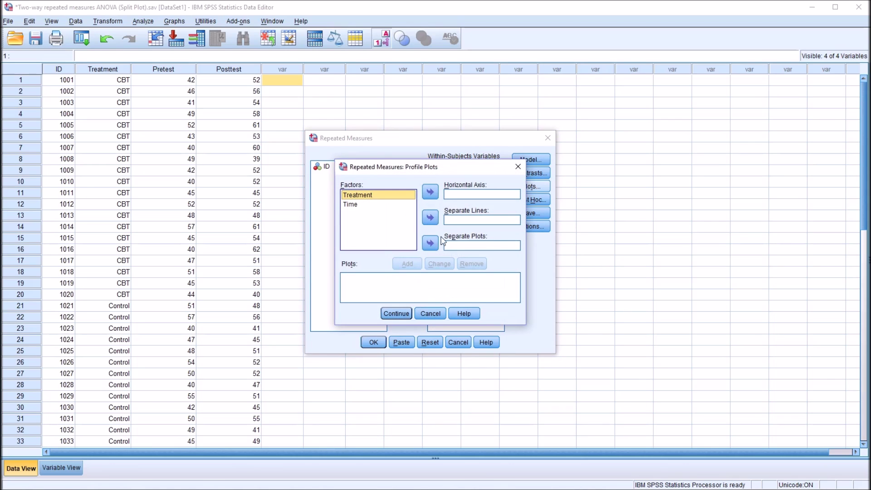
{"action": "left_click_drag", "start_coordinate": [377, 195], "coordinate": [460, 221]}
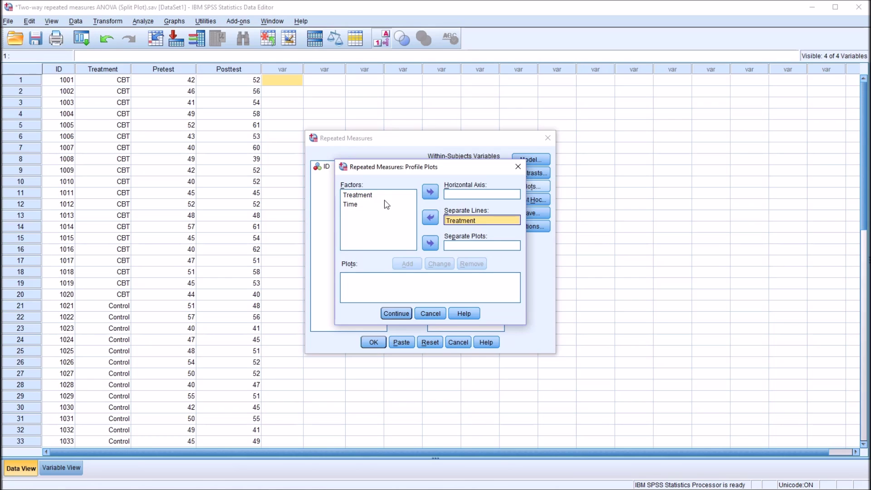
{"action": "left_click_drag", "start_coordinate": [356, 207], "coordinate": [458, 197]}
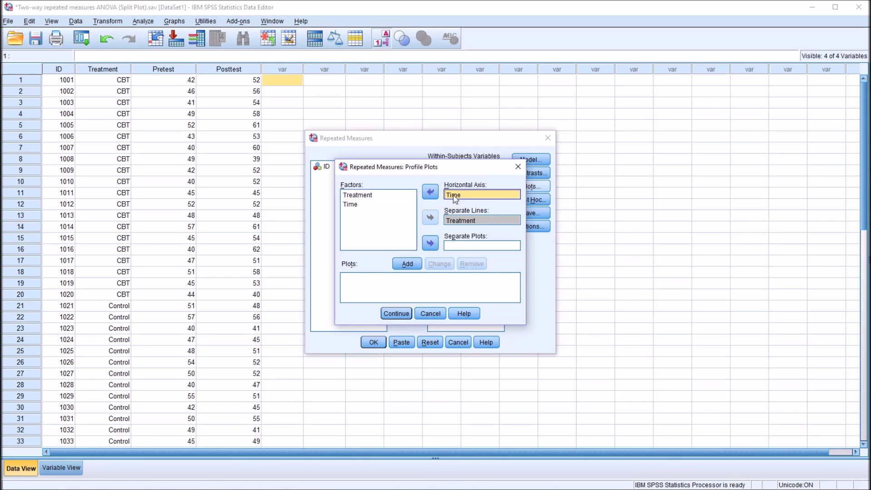
{"action": "left_click", "coordinate": [408, 265]}
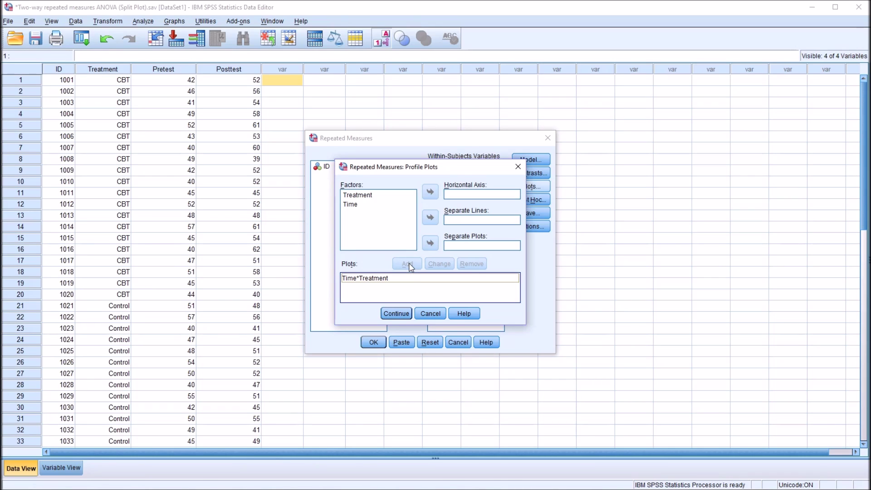
{"action": "left_click", "coordinate": [356, 279]}
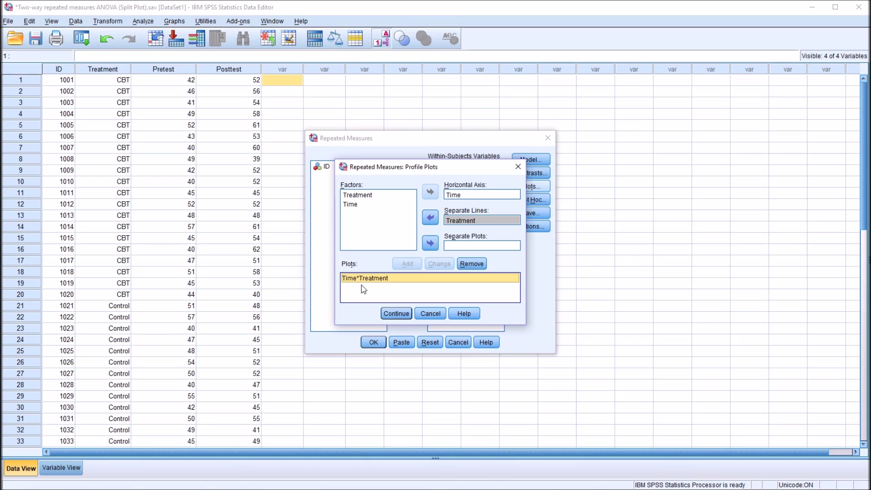
{"action": "left_click", "coordinate": [396, 314]}
- Enable descriptive statistics, estimates of effect size and homogeneity tests in the Repeated Measures options
{"action": "left_click", "coordinate": [530, 226]}
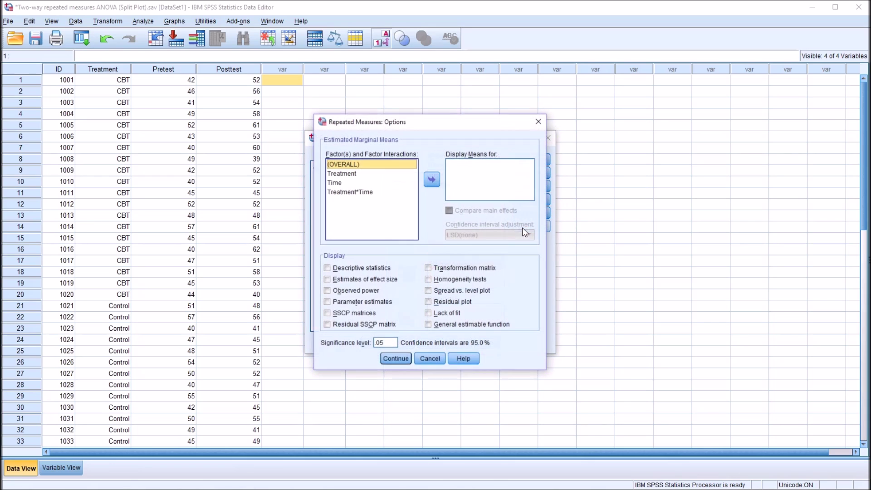
{"action": "left_click", "coordinate": [327, 268]}
{"action": "left_click", "coordinate": [328, 280]}
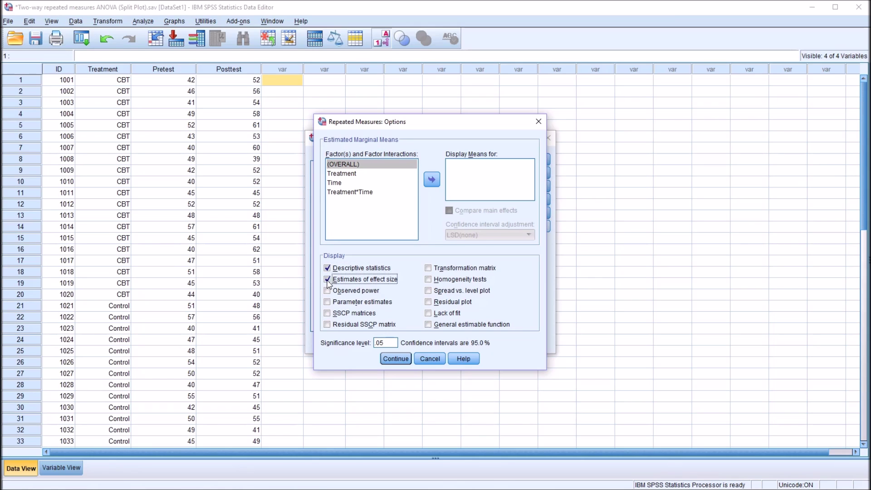
{"action": "left_click", "coordinate": [428, 280]}
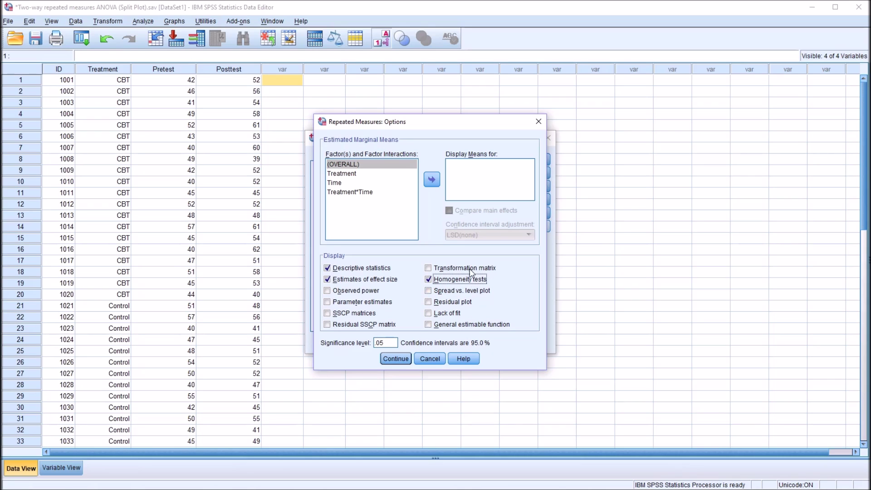
- Display estimated marginal means for the Treatment*Time interaction and run the repeated measures analysis
{"action": "left_click", "coordinate": [373, 193]}
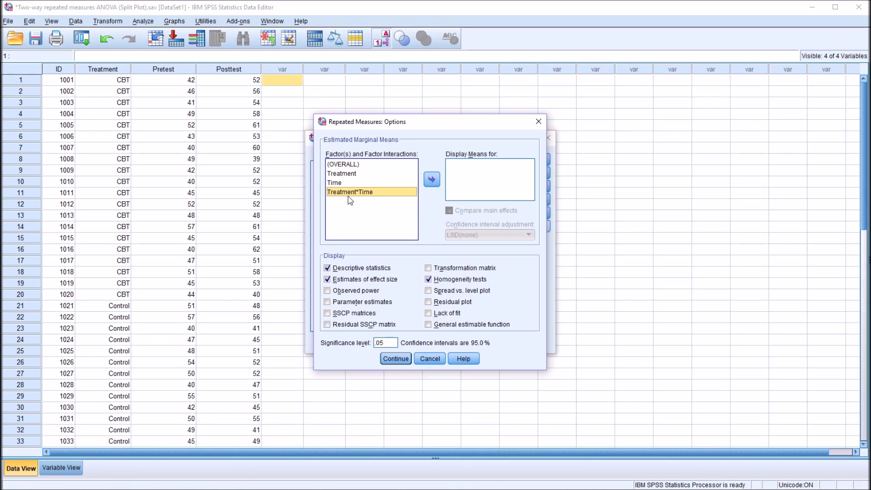
{"action": "left_click", "coordinate": [385, 177], "text": "ctrl"}
{"action": "left_click", "coordinate": [474, 169]}
{"action": "left_click", "coordinate": [432, 180]}
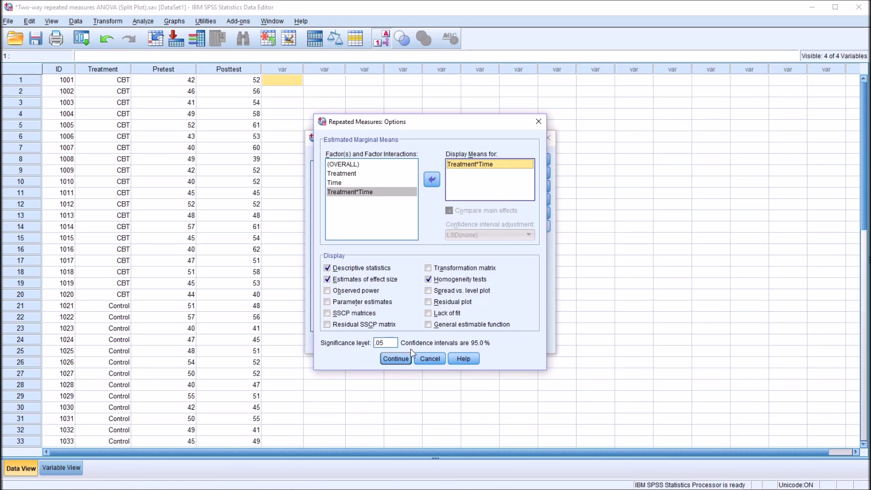
{"action": "left_click", "coordinate": [399, 359]}
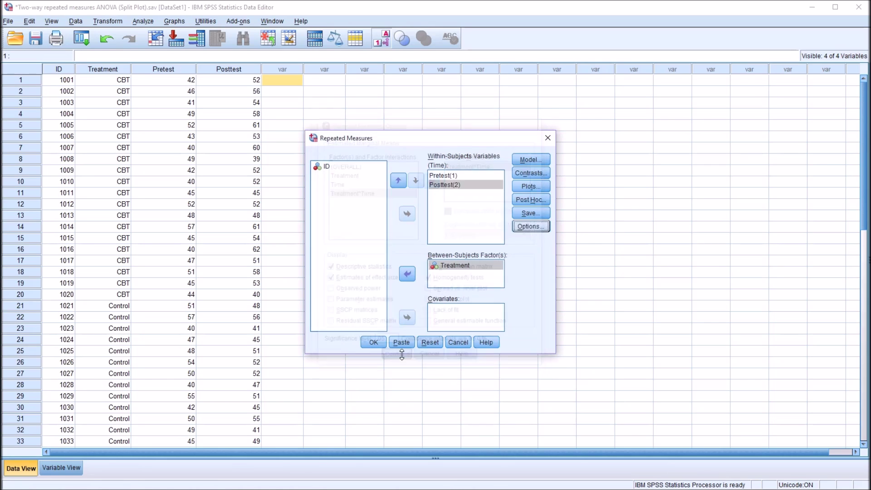
{"action": "left_click", "coordinate": [373, 343]}
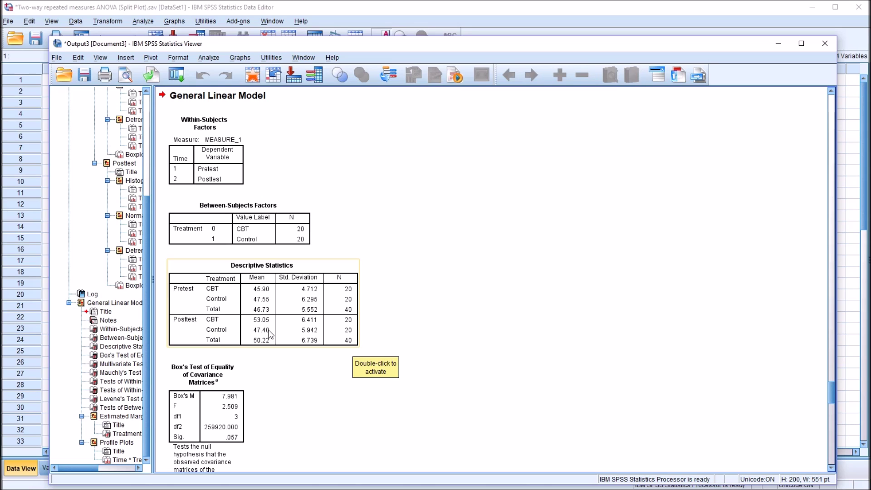
- Examine Box's test, the multivariate tests, Mauchly's sphericity test and the within-subjects effects for Time and Time*Treatment
{"action": "left_click_drag", "start_coordinate": [834, 392], "coordinate": [838, 406]}
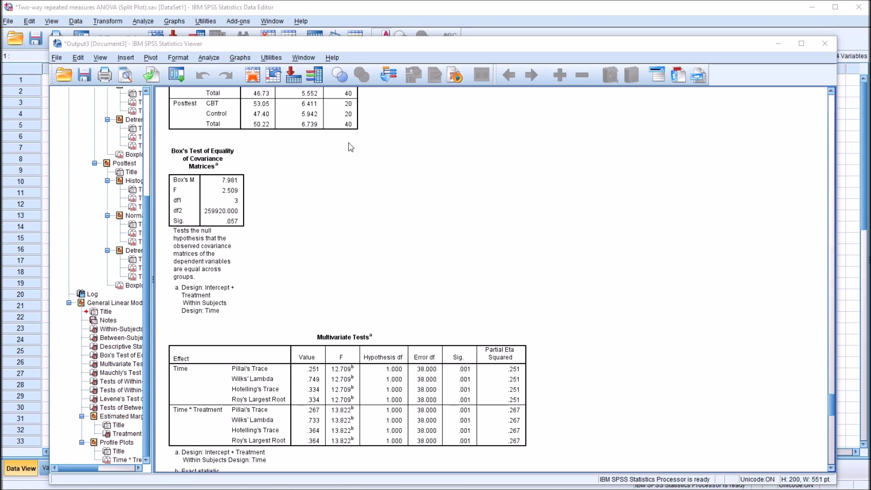
{"action": "left_click", "coordinate": [340, 44]}
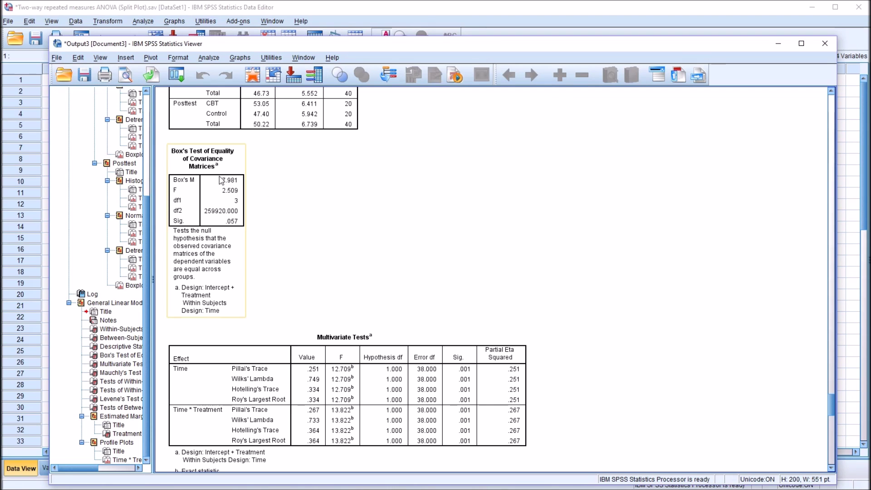
{"action": "scroll", "coordinate": [722, 325], "scroll_direction": "down", "scroll_amount": 3}
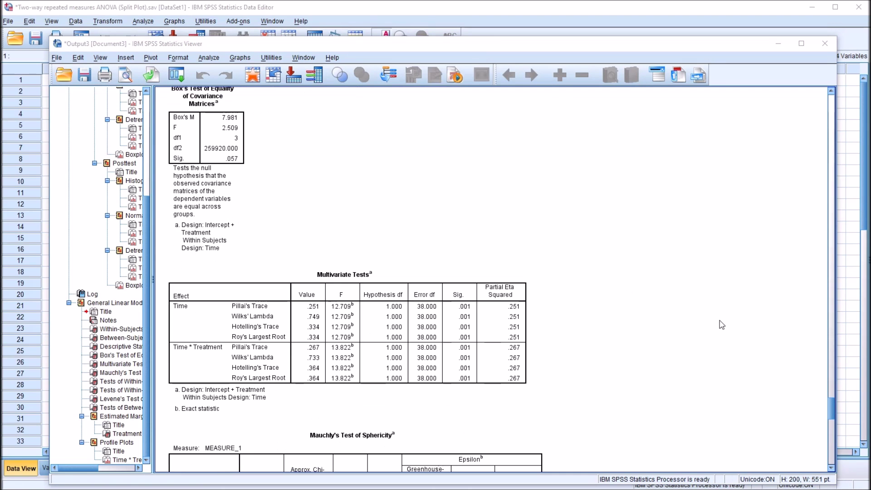
{"action": "scroll", "coordinate": [829, 404], "scroll_direction": "down", "scroll_amount": 5}
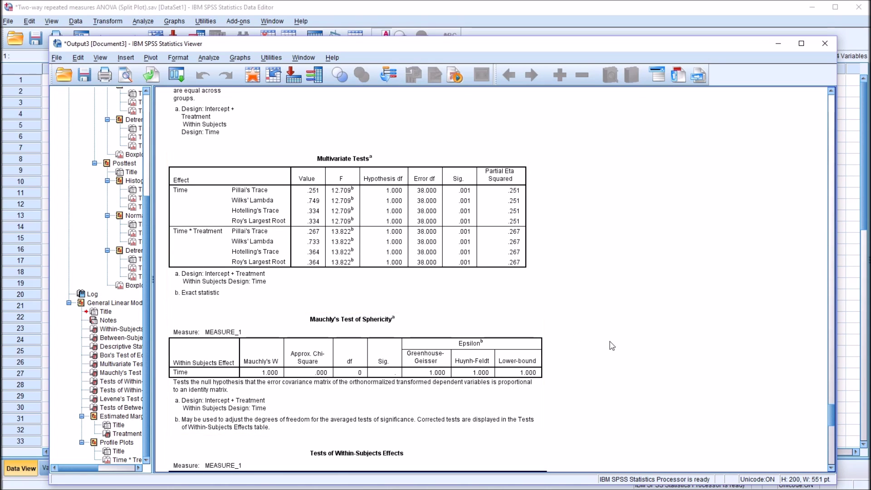
{"action": "scroll", "coordinate": [832, 413], "scroll_direction": "down", "scroll_amount": 8}
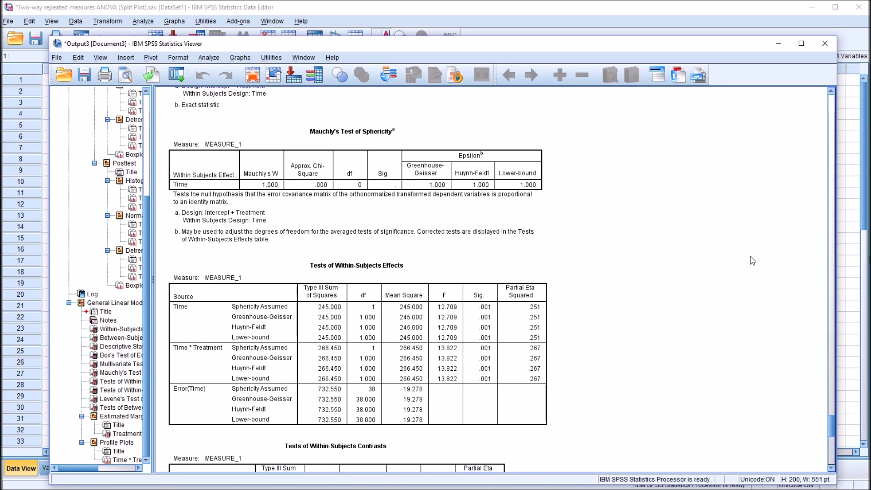
{"action": "scroll", "coordinate": [833, 424], "scroll_direction": "down", "scroll_amount": 3}
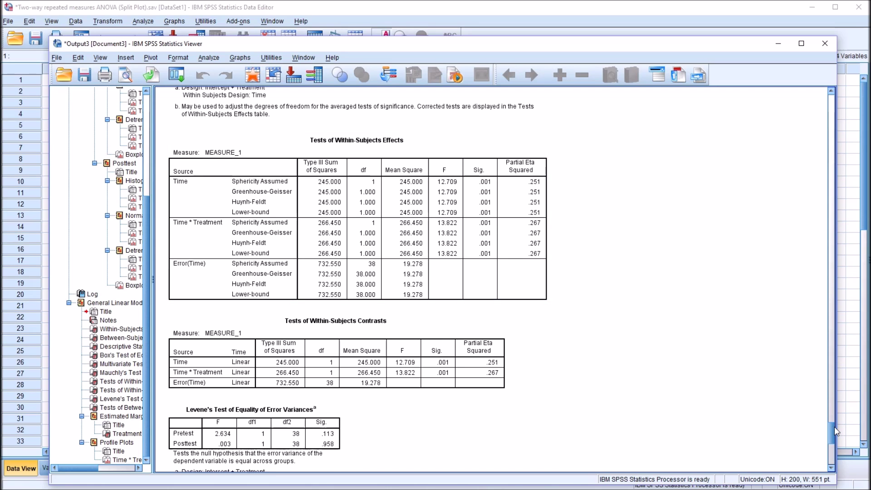
- Examine Levene's Test of Equality of Error Variances for Pretest and Posttest in the output
{"action": "mouse_move", "coordinate": [835, 426]}
{"action": "left_mouse_down"}
{"action": "mouse_move", "coordinate": [834, 443]}
{"action": "mouse_move", "coordinate": [834, 434]}
{"action": "left_mouse_up"}
{"action": "left_click", "coordinate": [328, 135]}
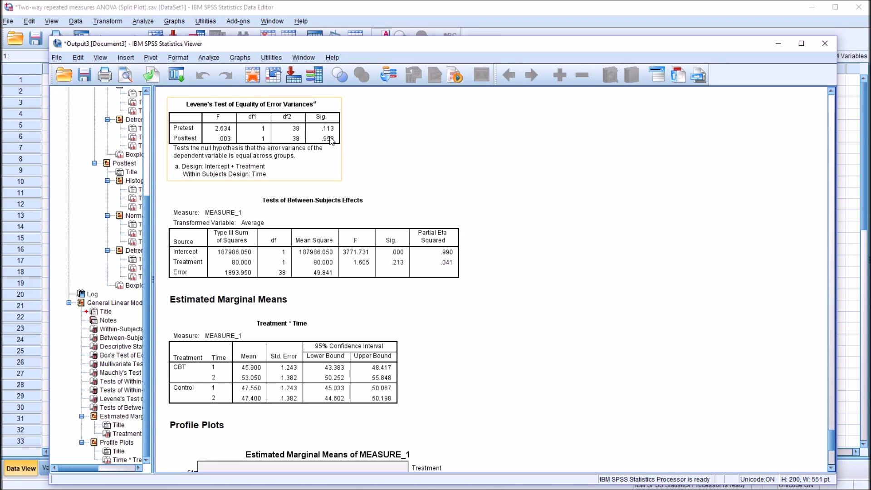
{"action": "left_click", "coordinate": [349, 133]}
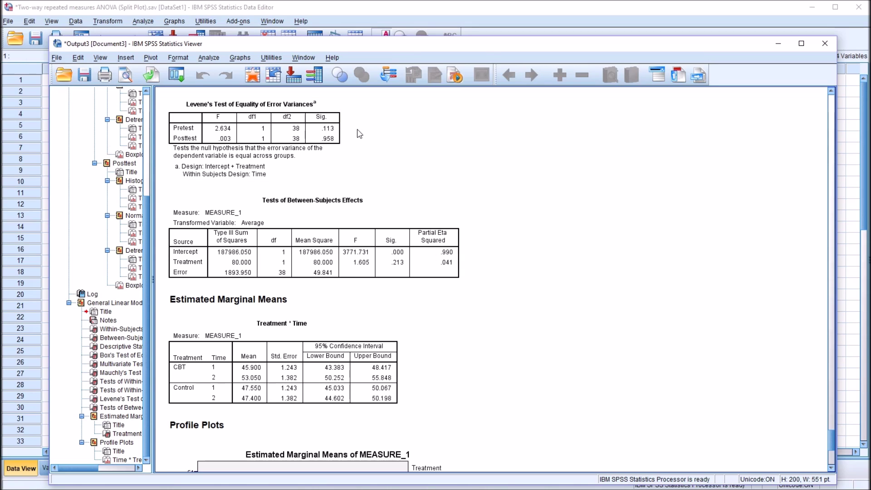
{"action": "left_click", "coordinate": [324, 157]}
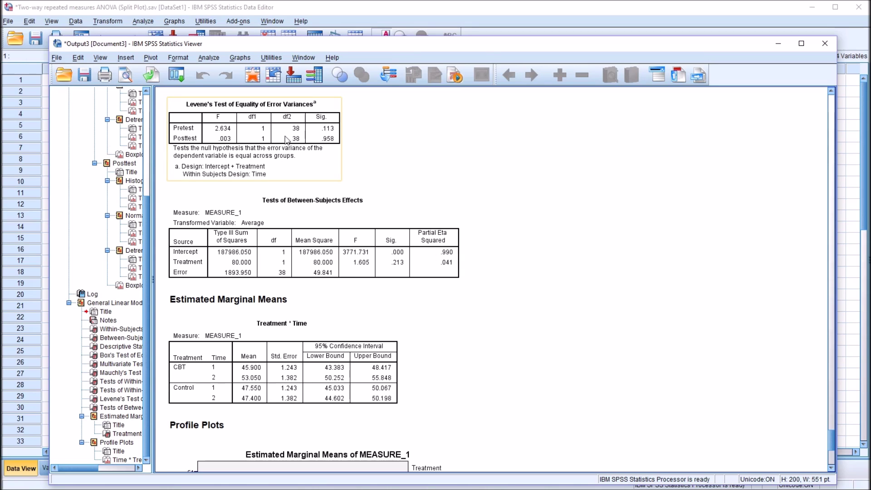